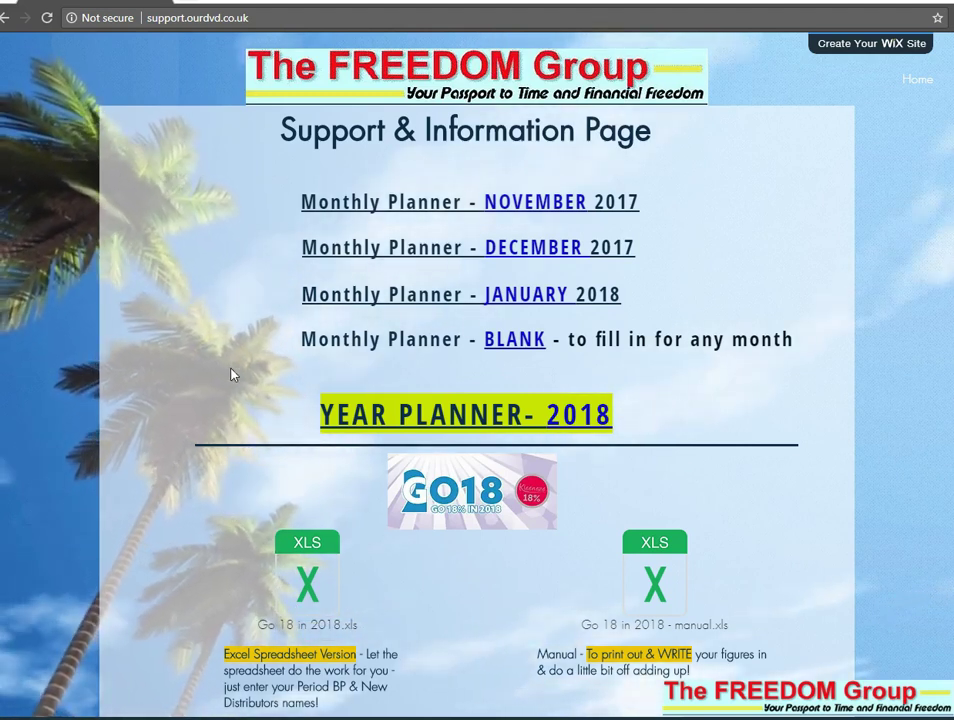
Scroll the support page down to the Year Planner 2018 XLS downloads.
left_click(265, 372)
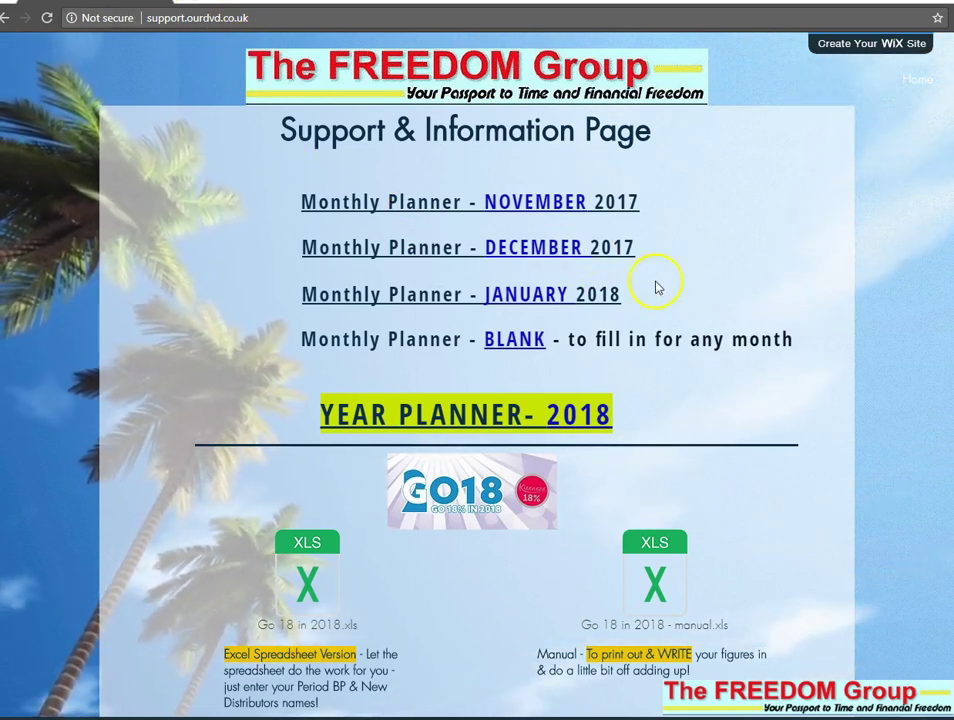
scroll(700, 330, "down", 3)
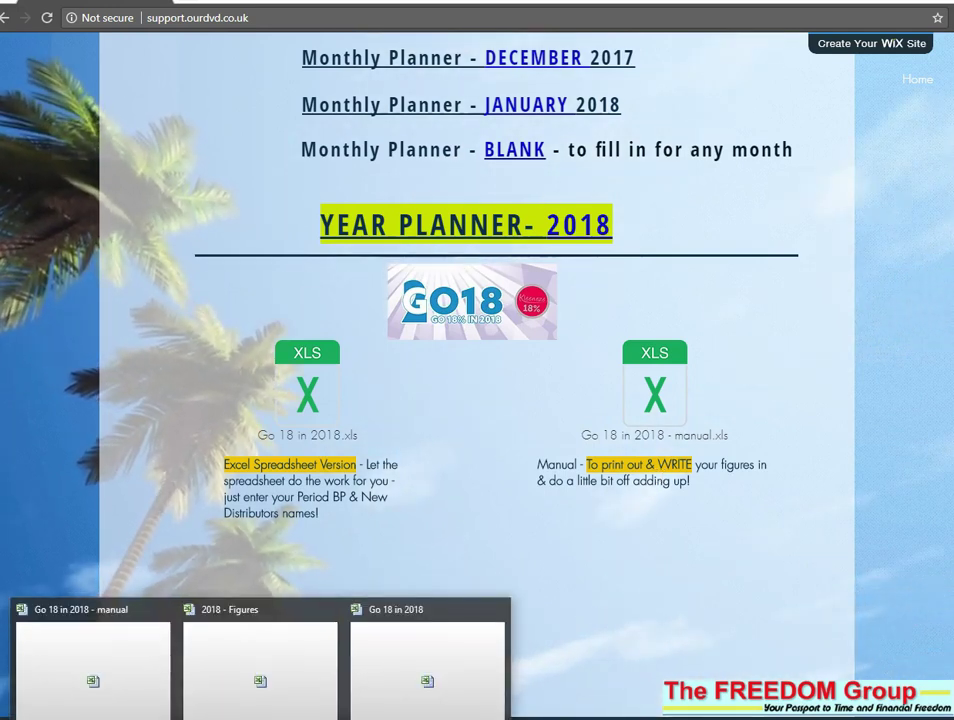
Switch to the 'Go 18 in 2018' workbook from its taskbar thumbnail.
left_click(400, 706)
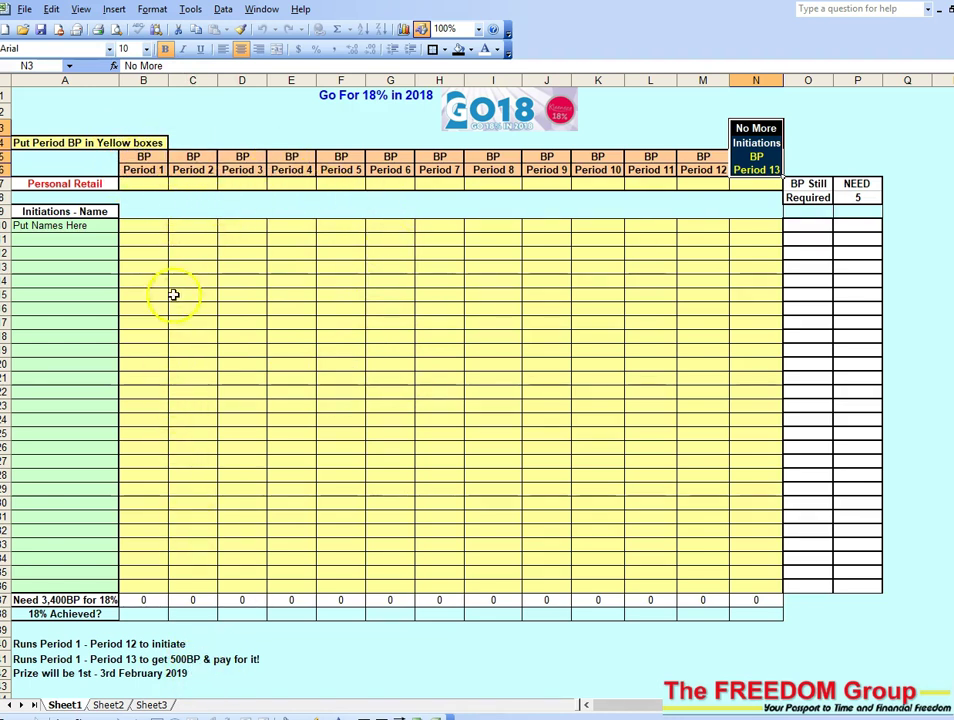
Enter Personal Retail BP of 1000 in B7 and 2000 in C7.
left_click(150, 184)
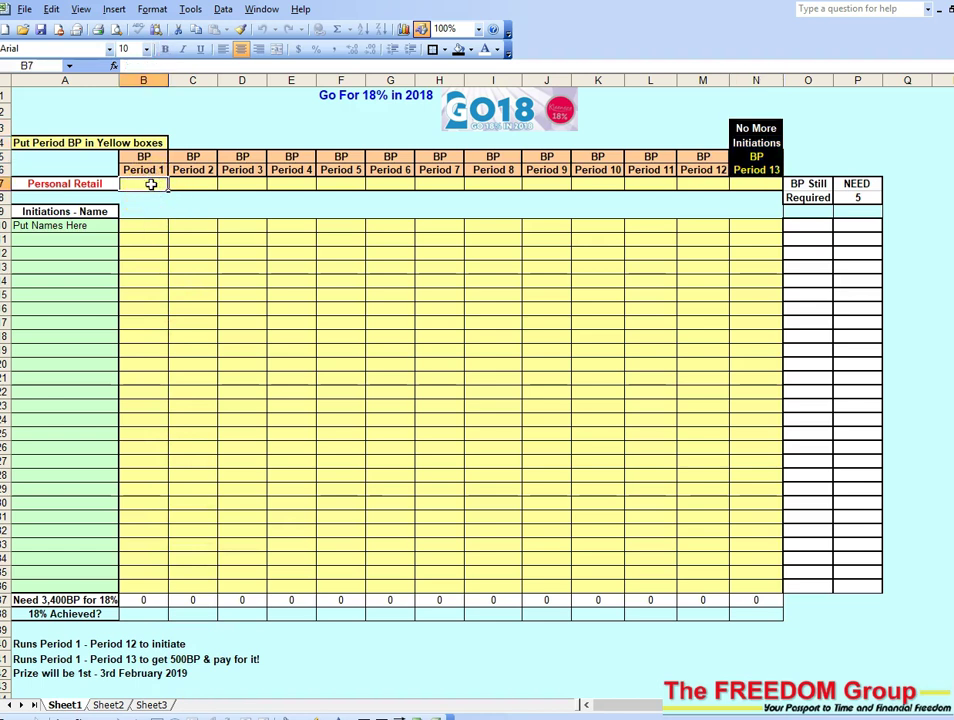
type("10")
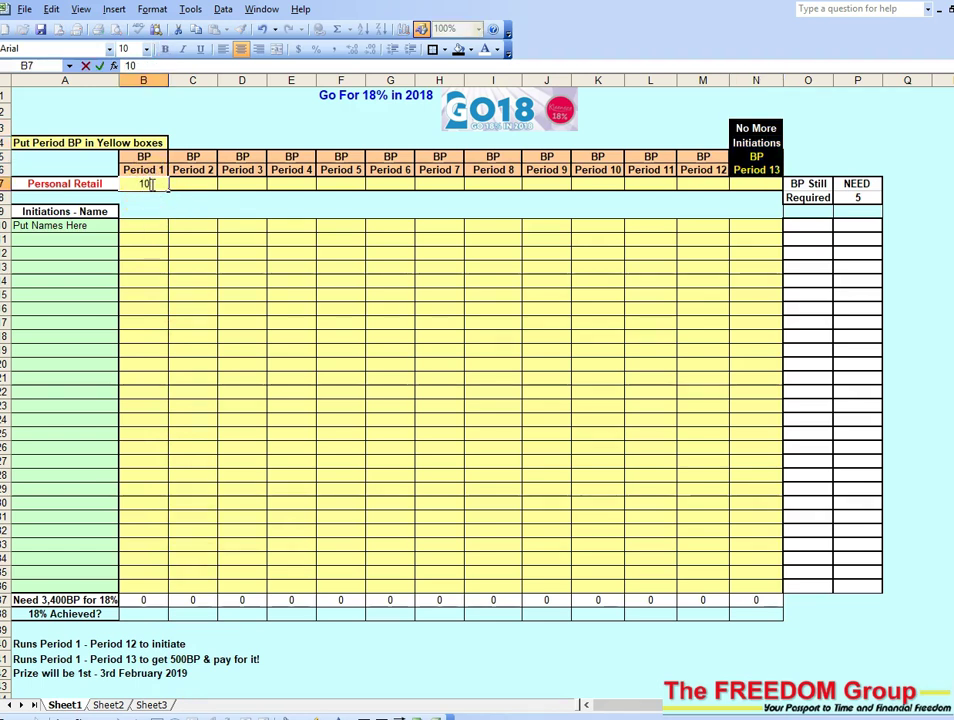
type("00")
key("Return")
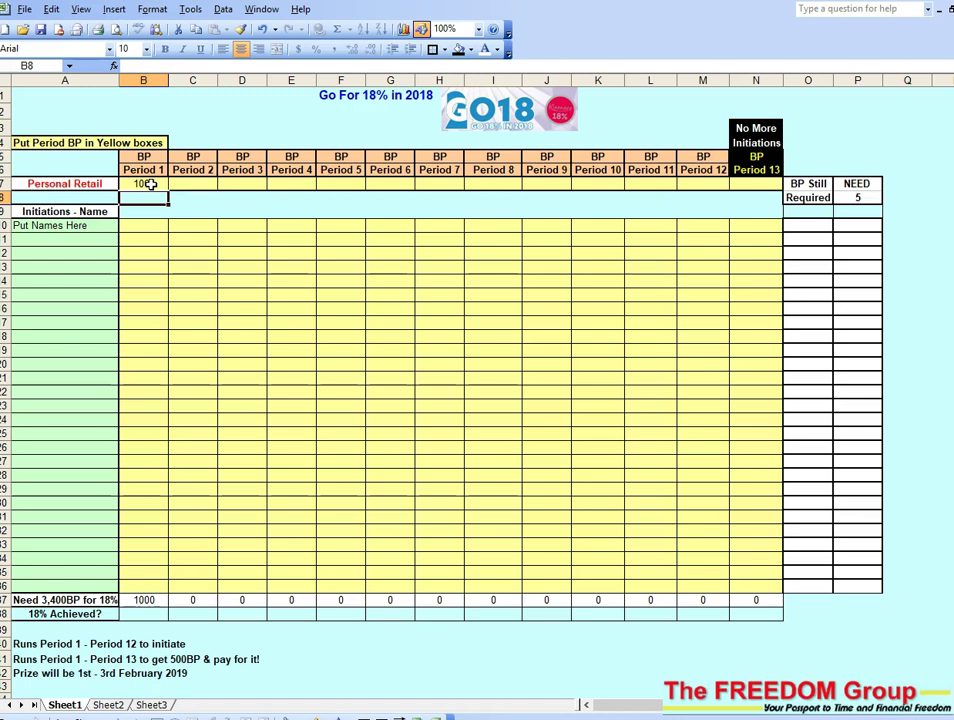
left_click(205, 184)
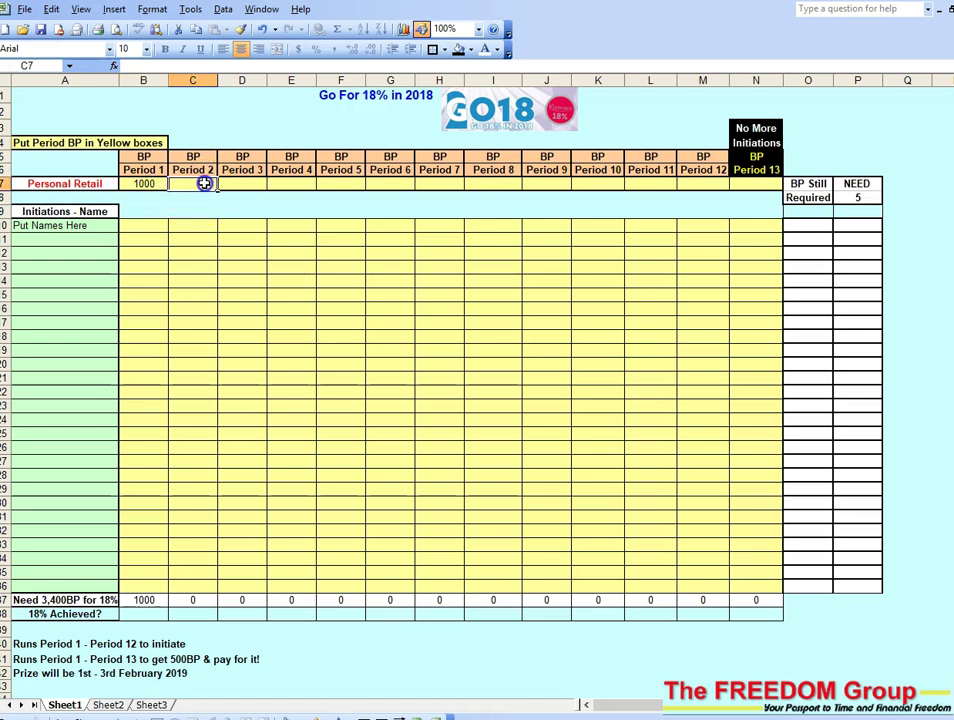
type("2000")
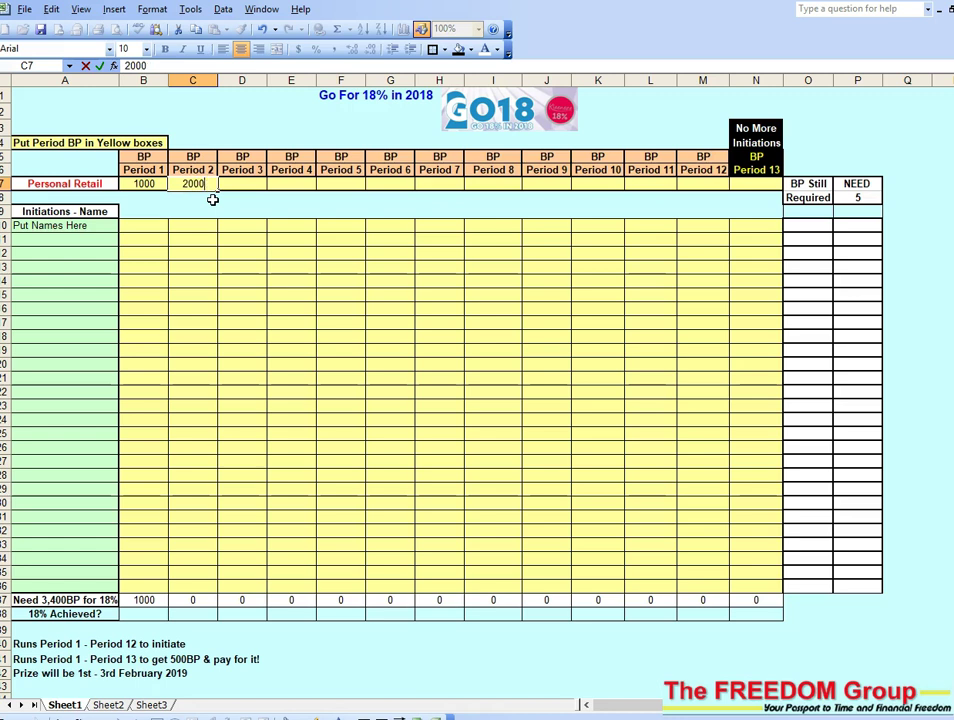
key("Return")
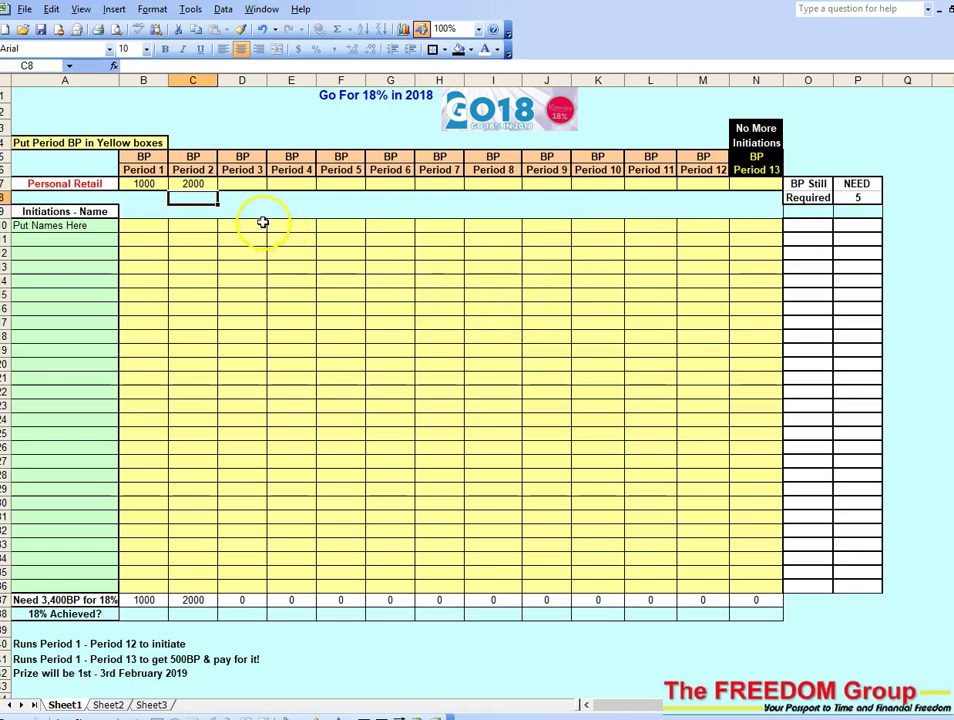
Replace 'Put Names Here' with Fred Smith and enter 200 BP for Period 1.
left_click(73, 226)
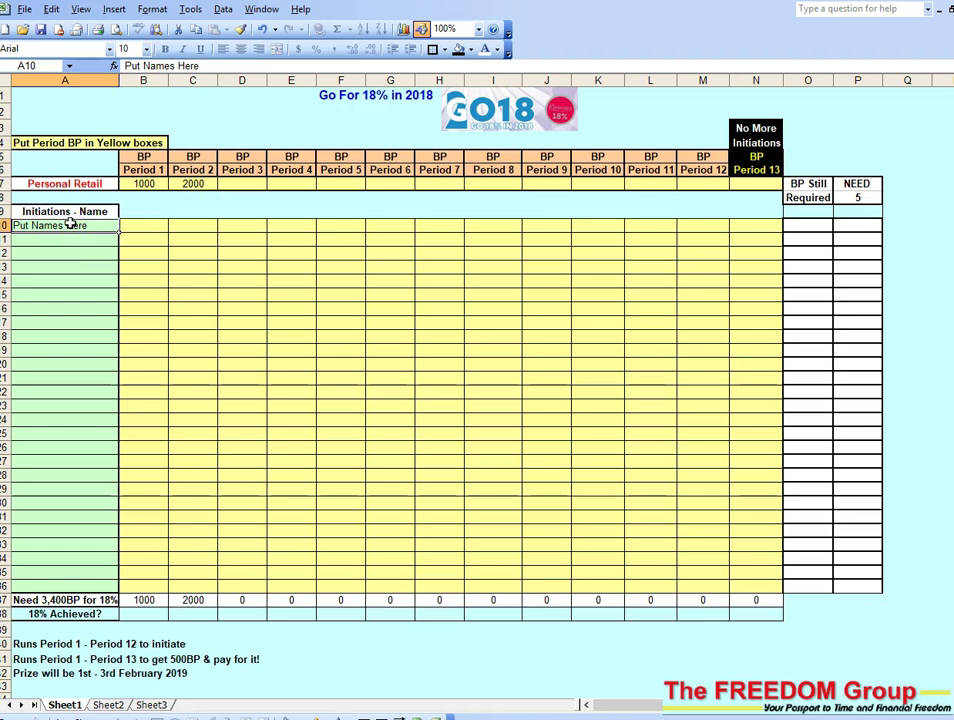
type("Fred Smith")
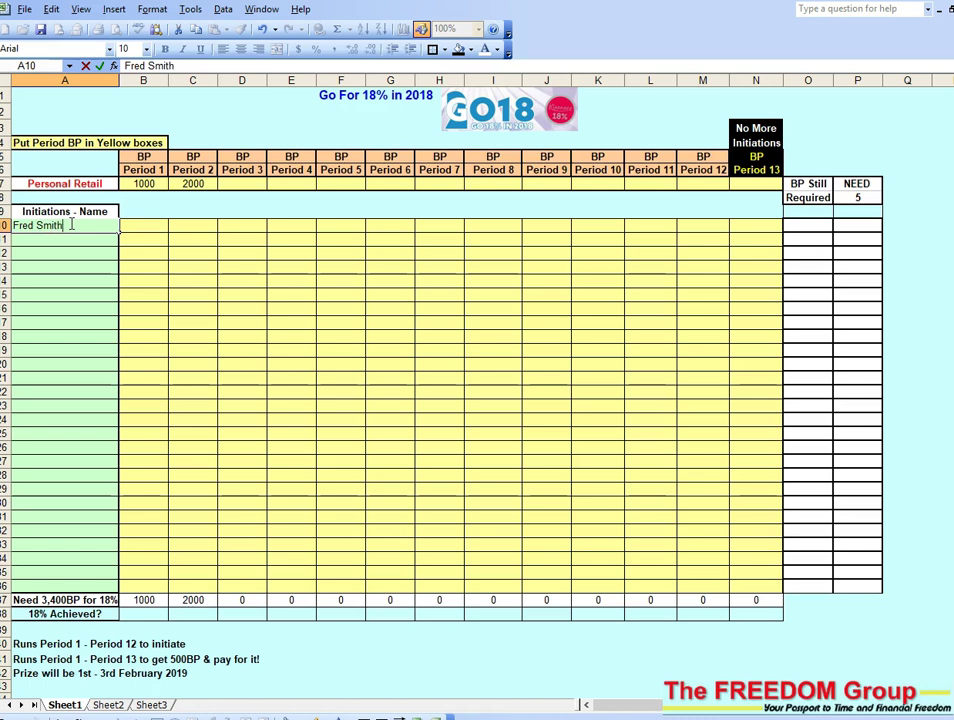
left_click(151, 228)
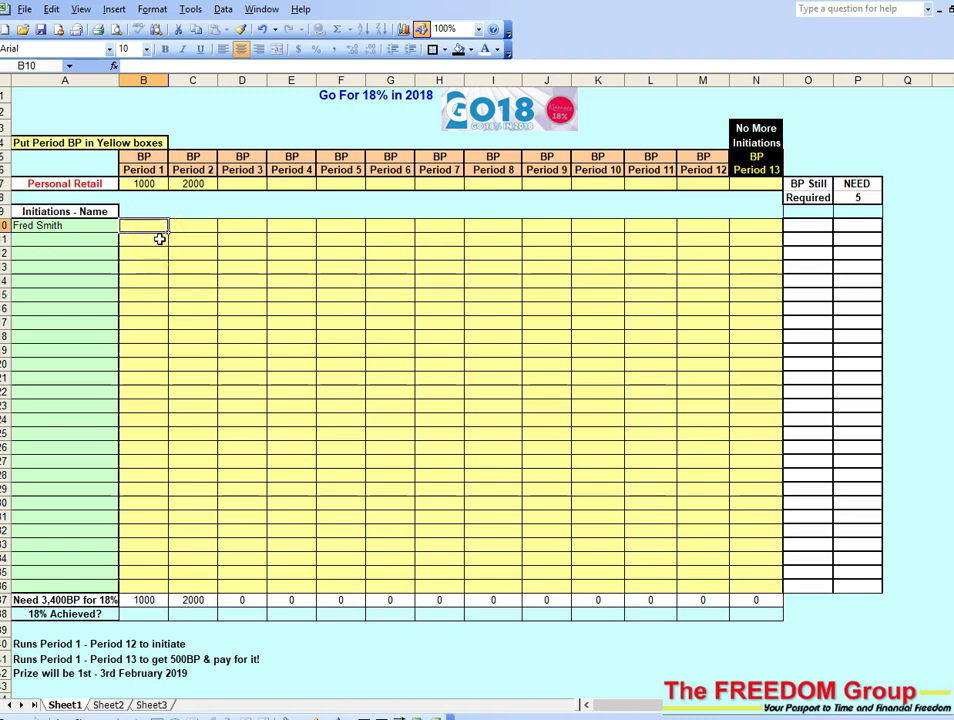
type("200")
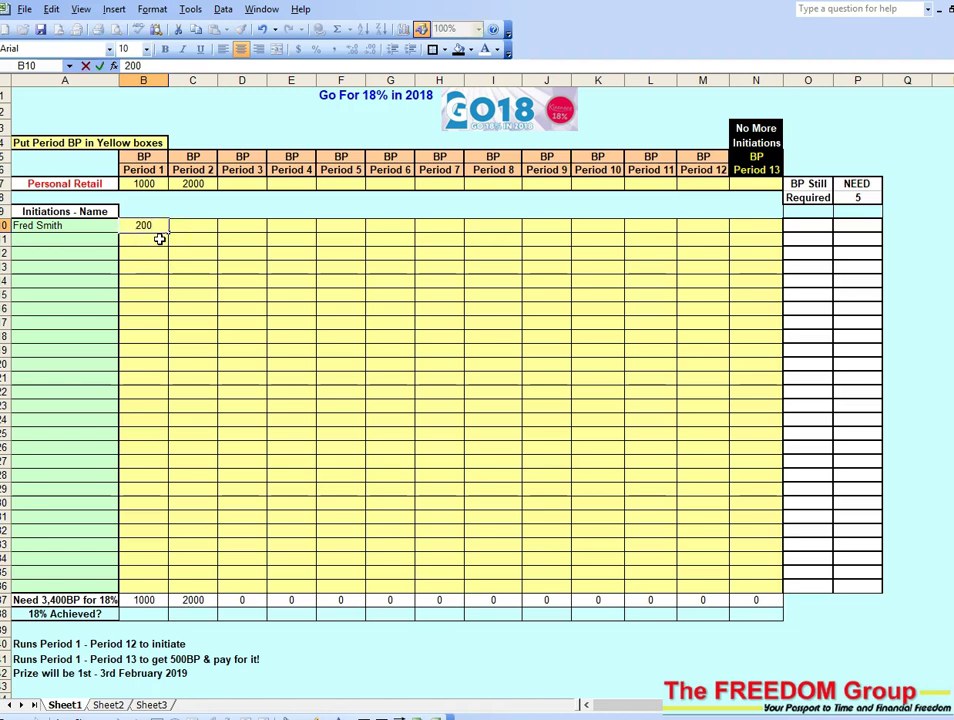
key("Return")
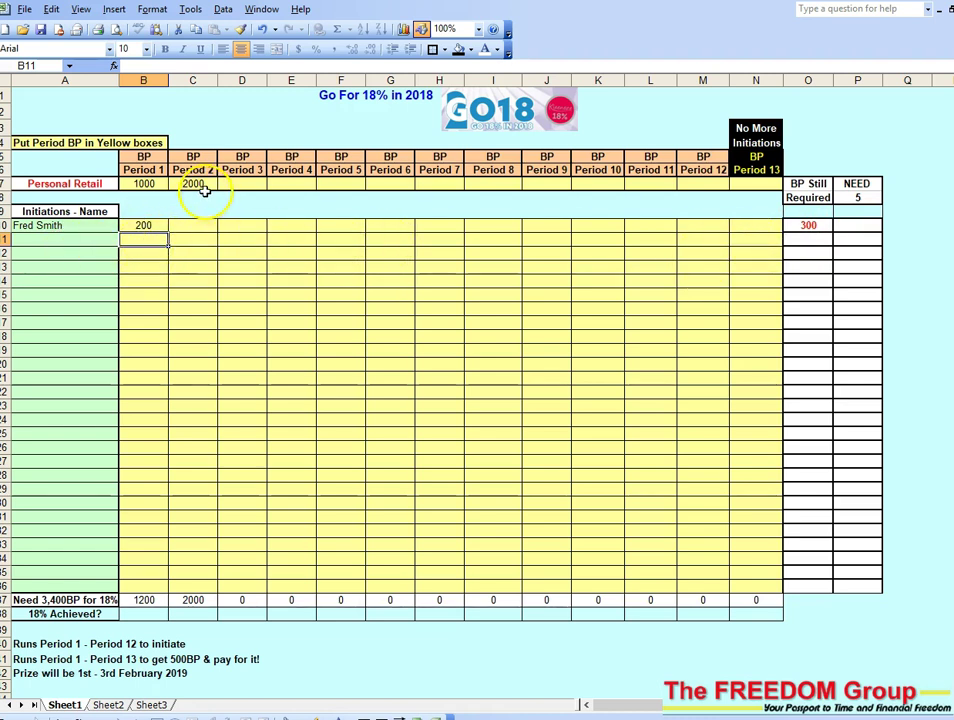
Add Jo Bloggs in A11 with 500 BP in Period 2 (C11).
left_click(196, 240)
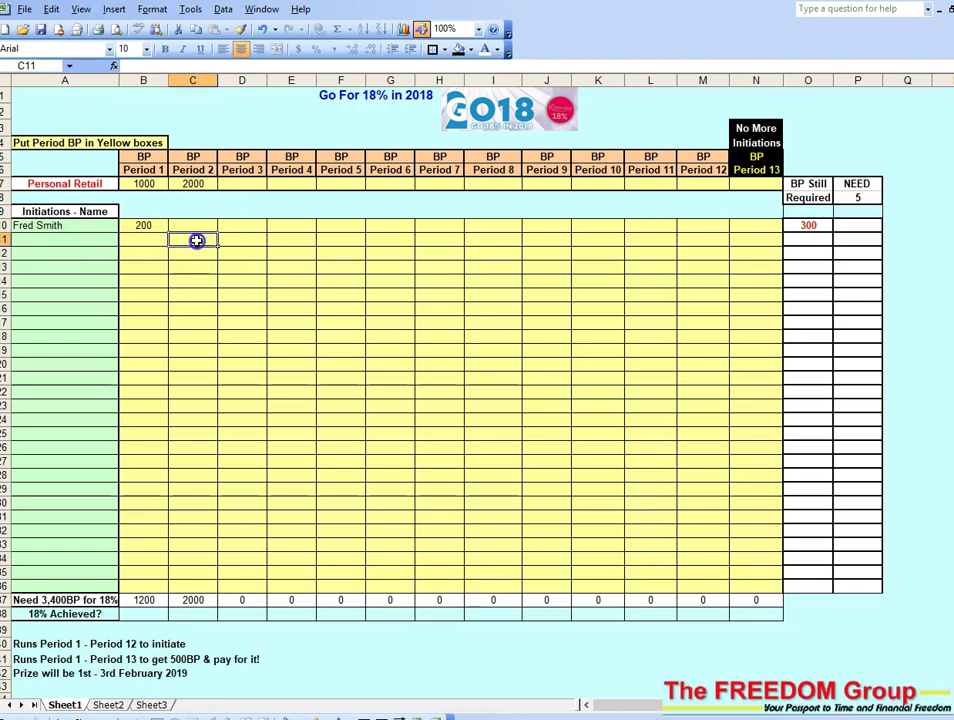
left_click(76, 243)
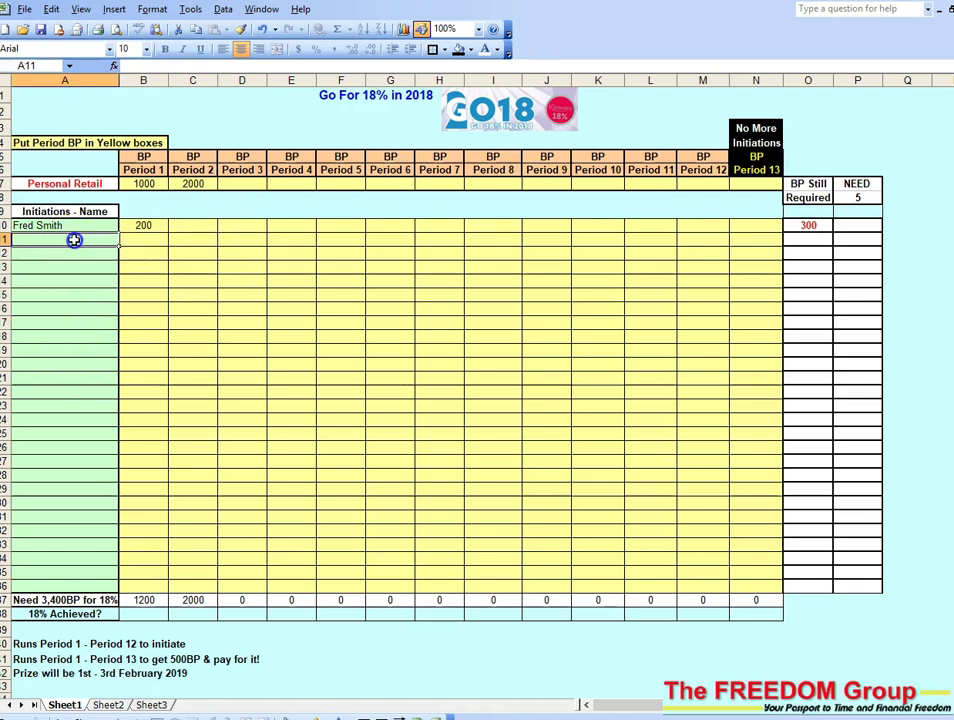
type("joBloggs")
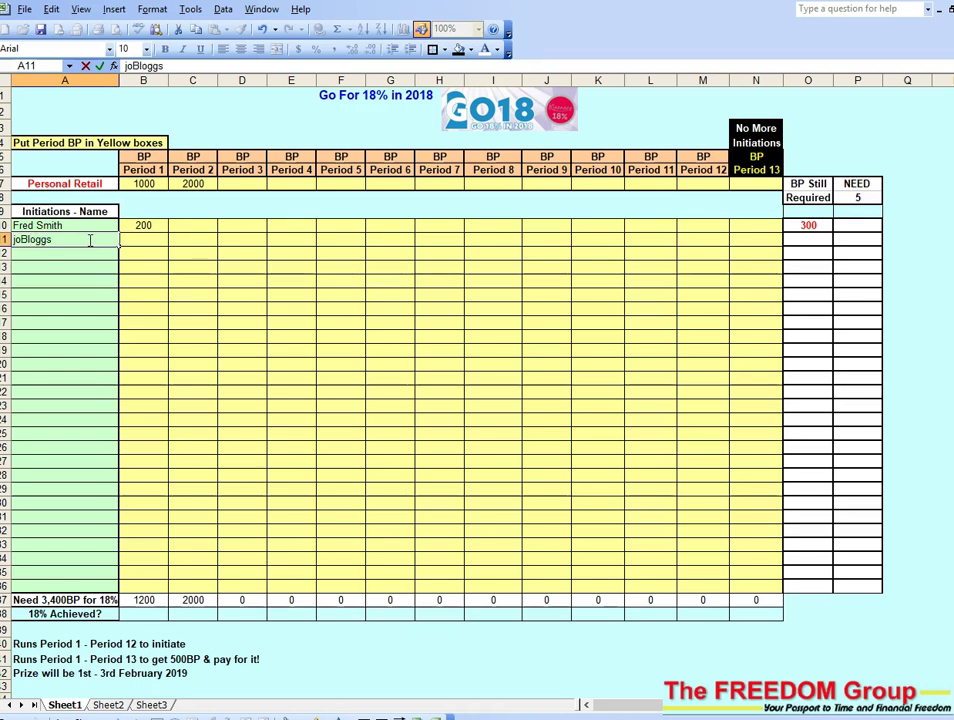
left_click(121, 259)
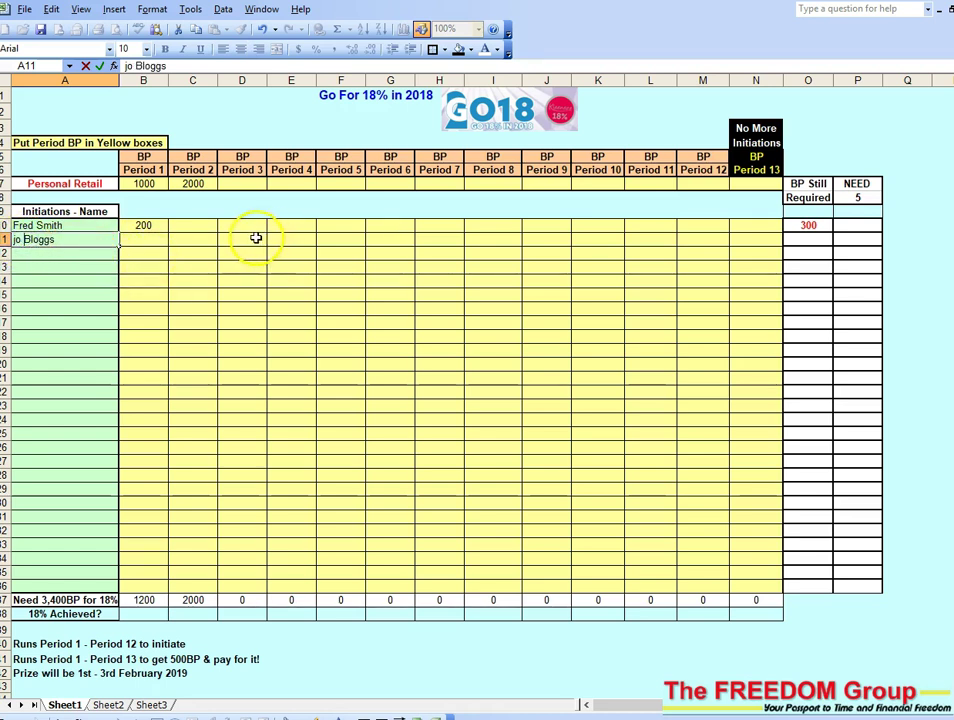
left_click(205, 238)
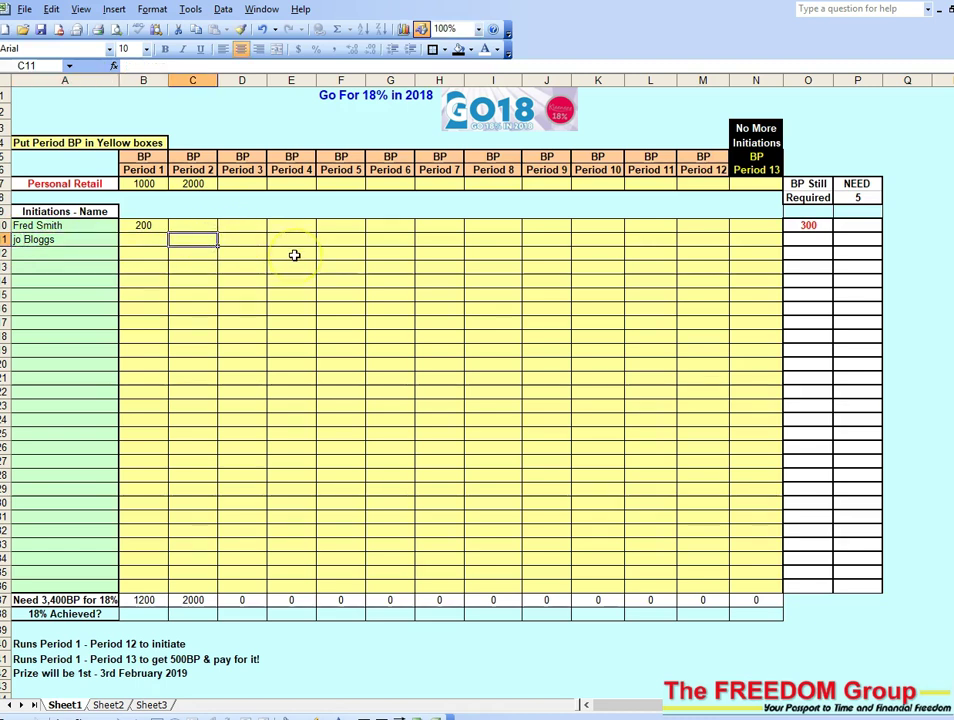
type("500")
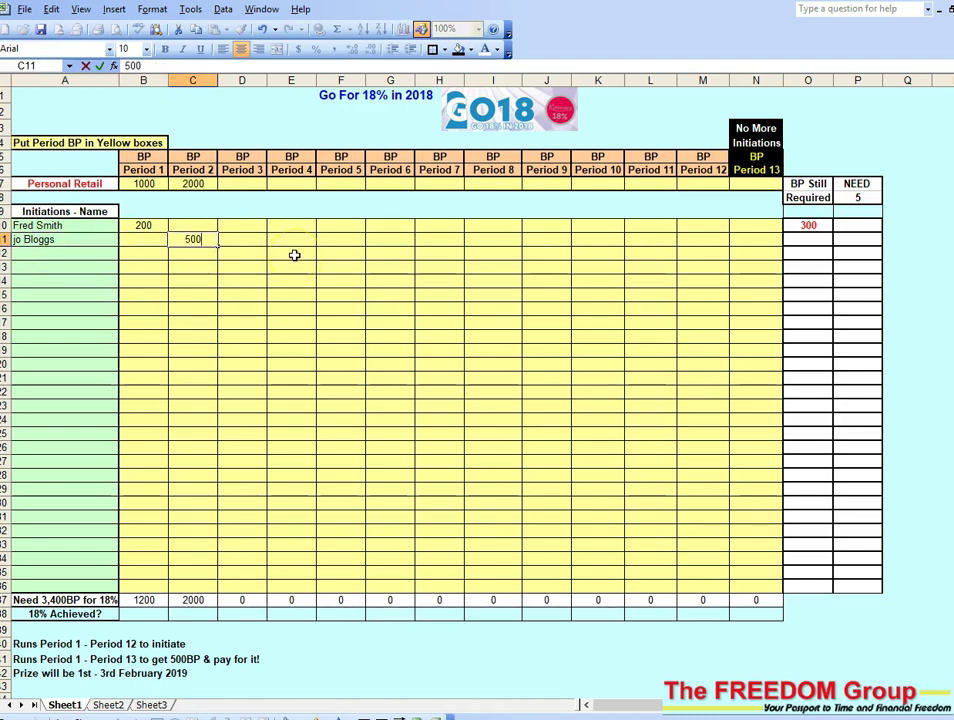
key("Return")
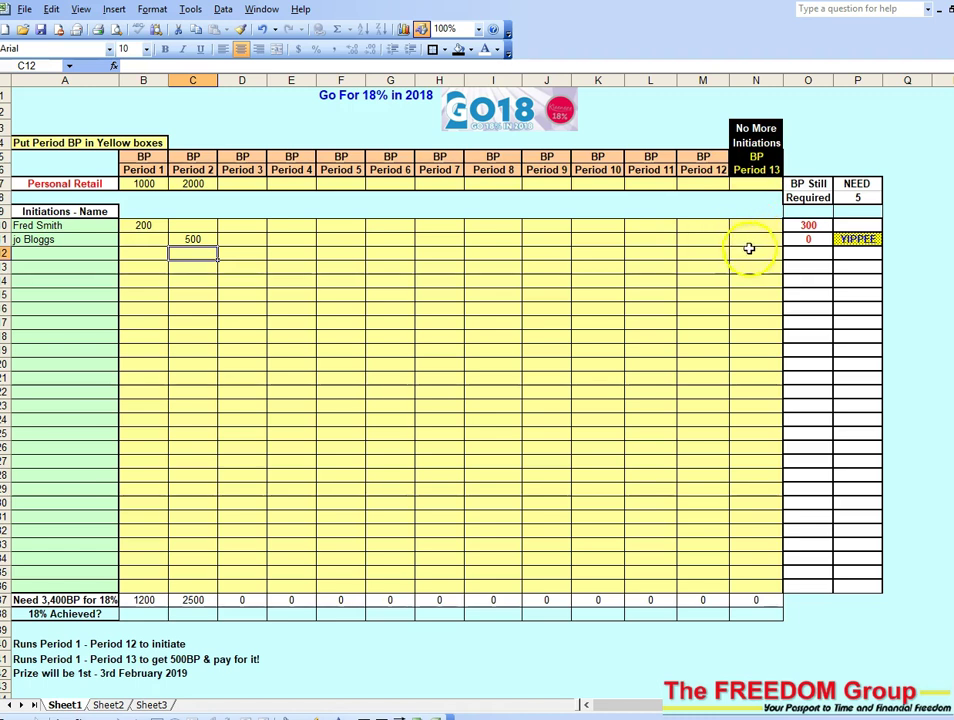
Add initiate Irene with 350 BP in Period 12 and 200 BP in Period 13.
left_click(44, 256)
left_click(541, 264)
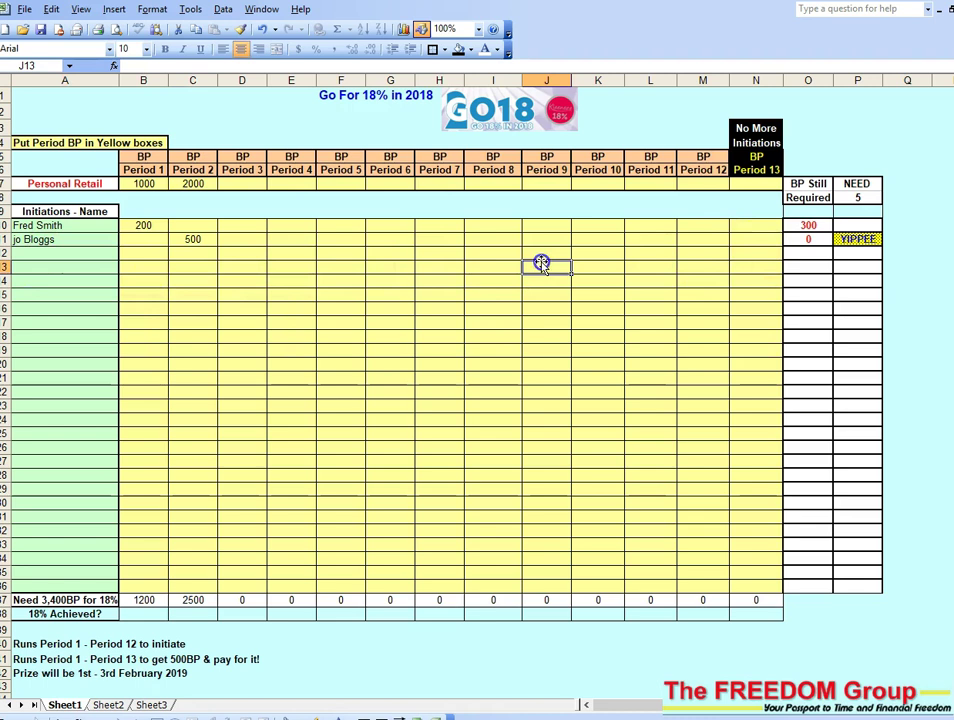
left_click(71, 256)
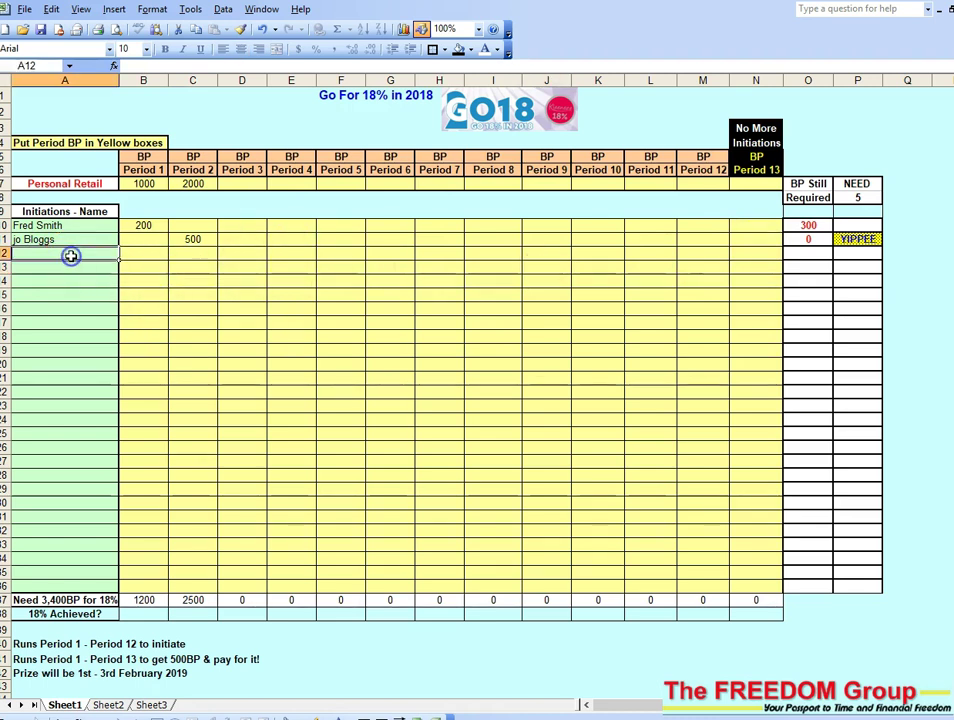
type("Irene")
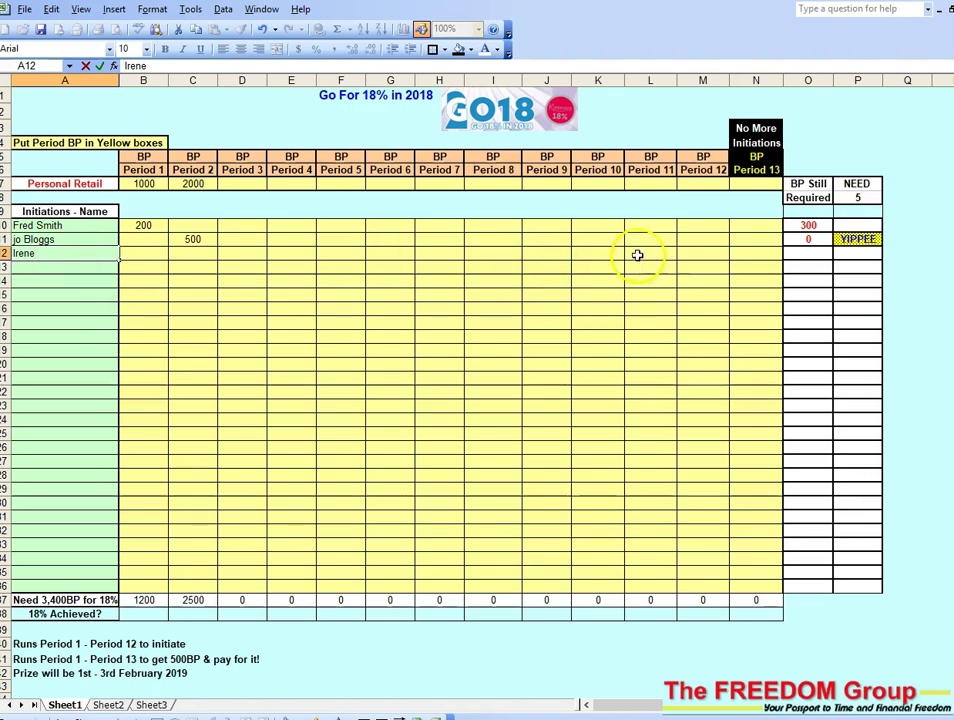
left_click(690, 253)
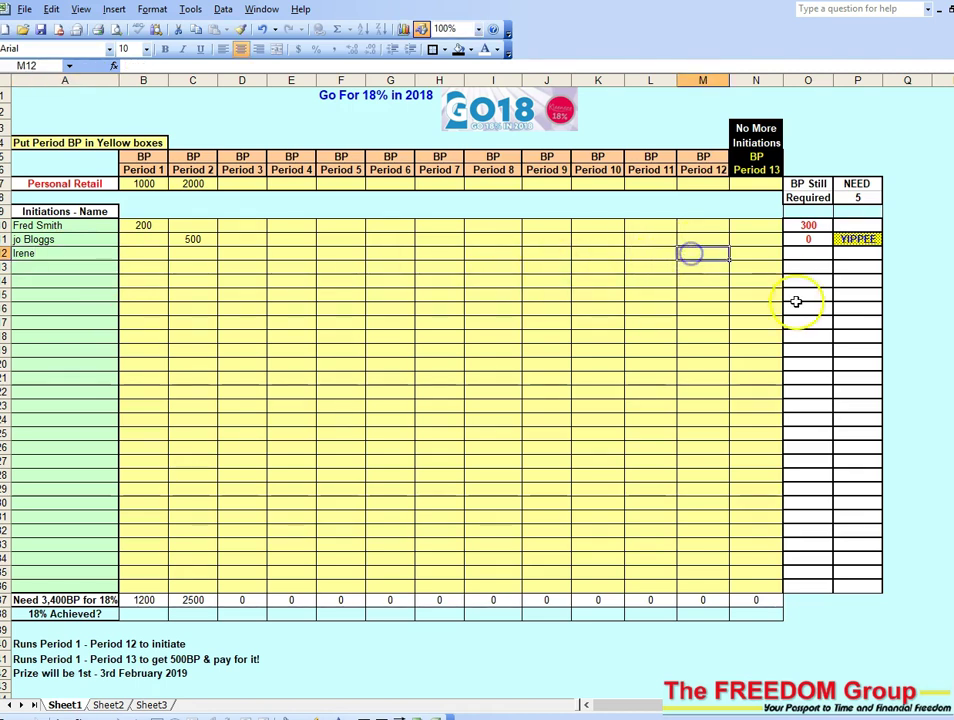
type("3")
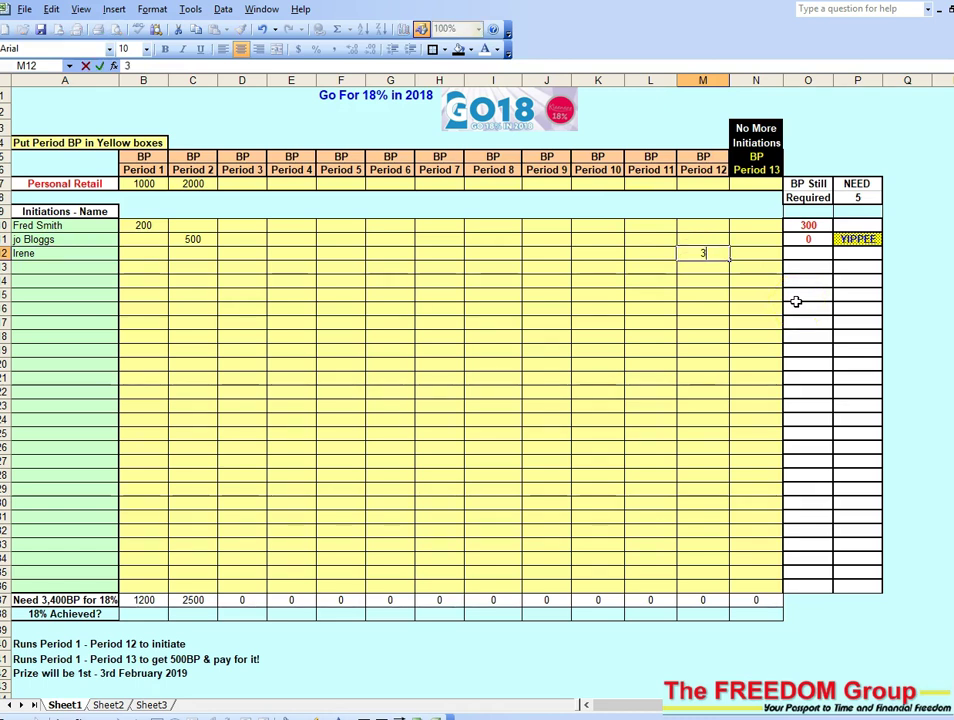
type("50")
key("Return")
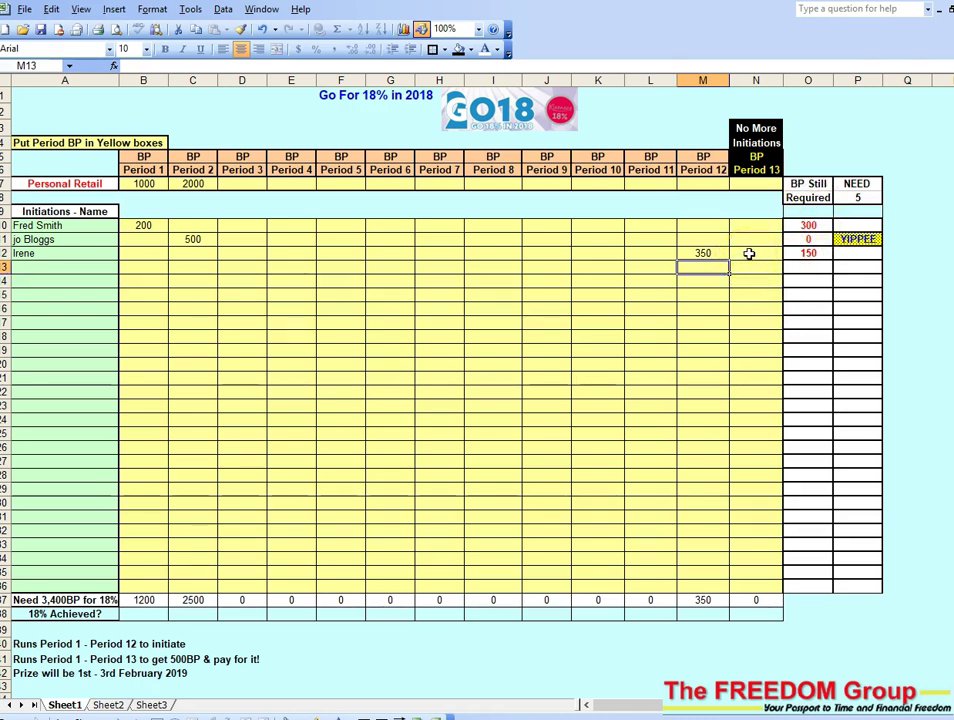
left_click(749, 253)
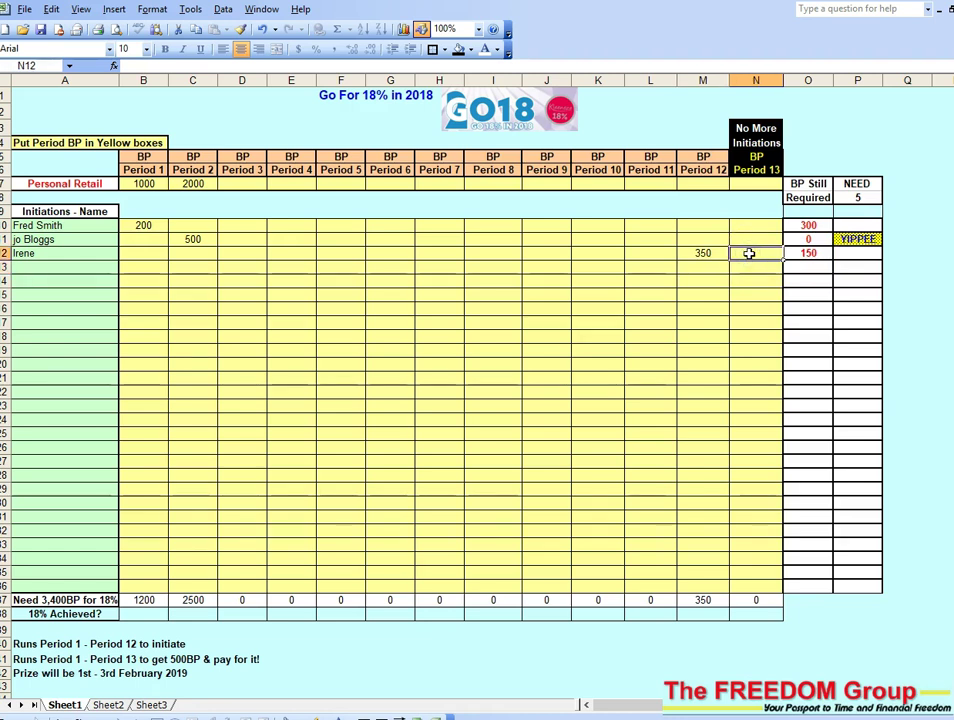
type("200")
key("Return")
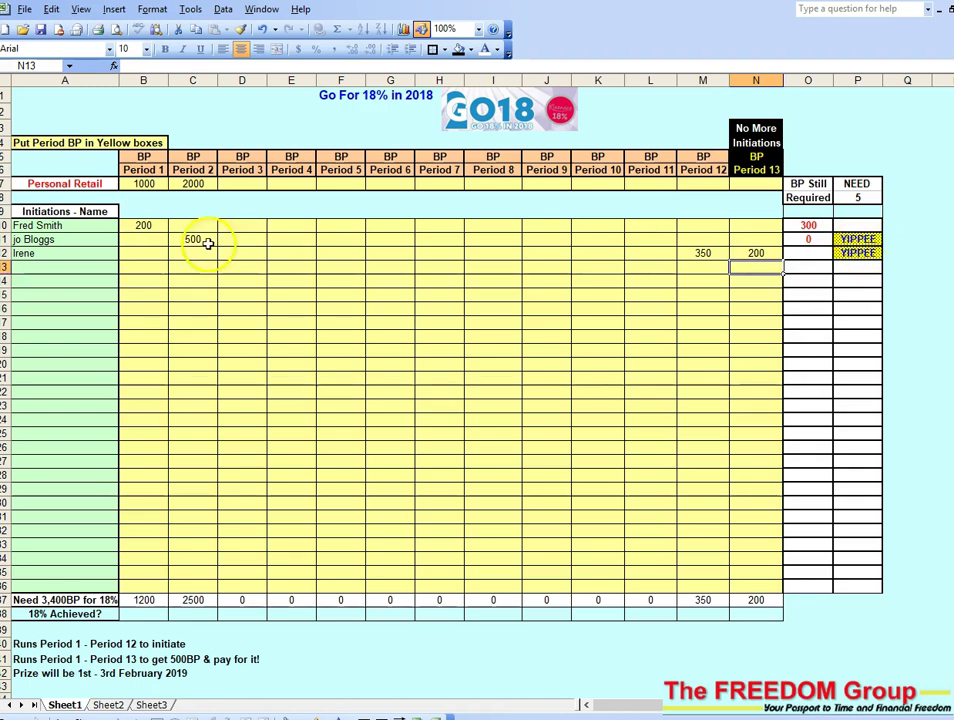
left_click(448, 230)
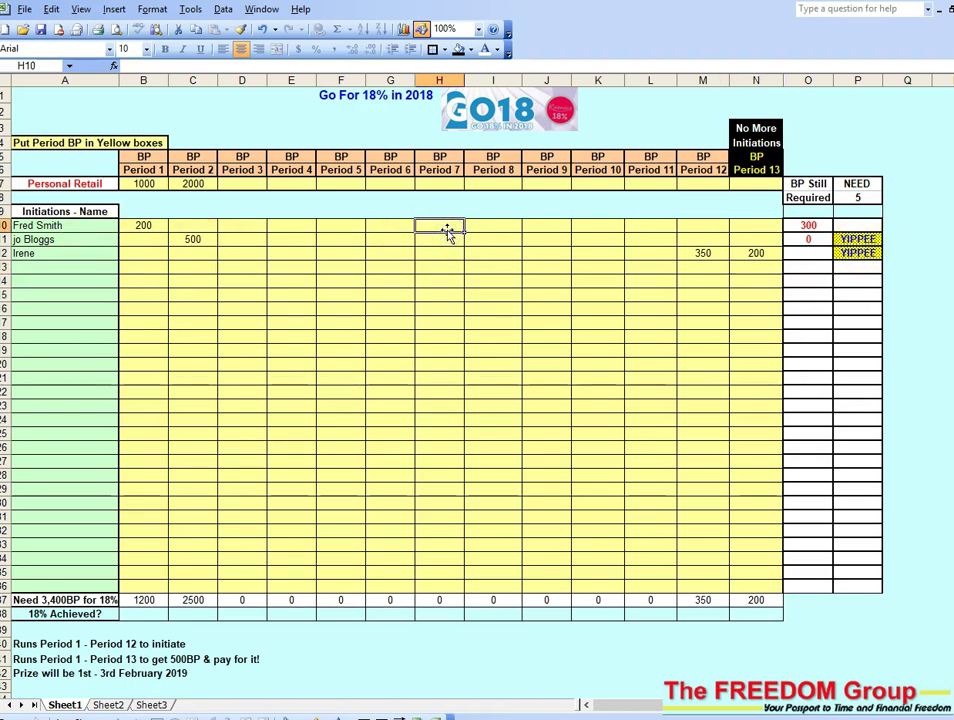
type("250")
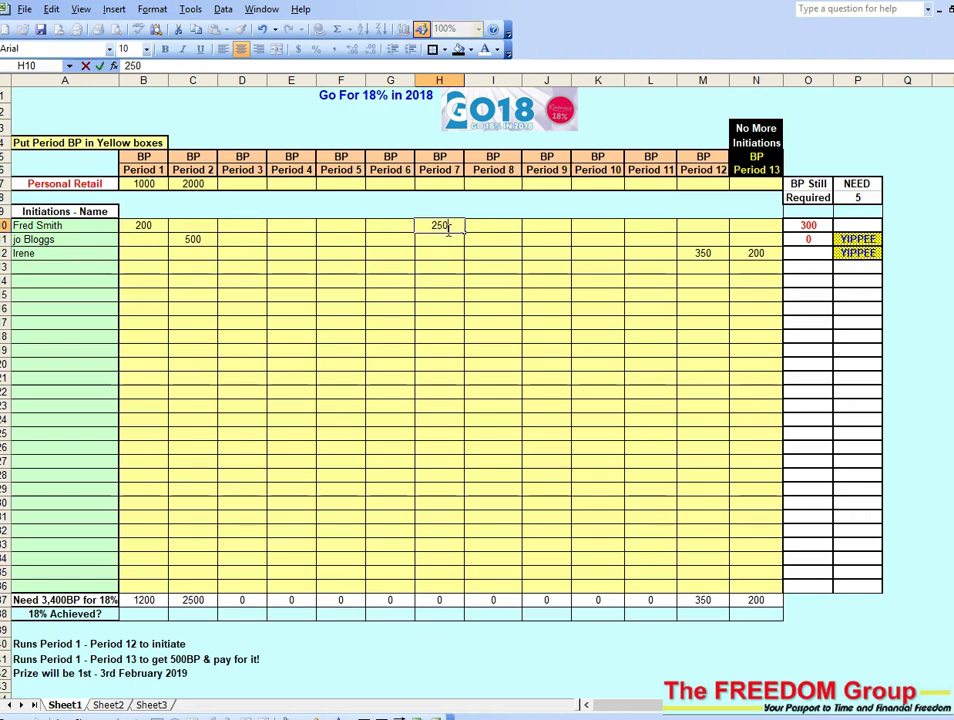
key("Return")
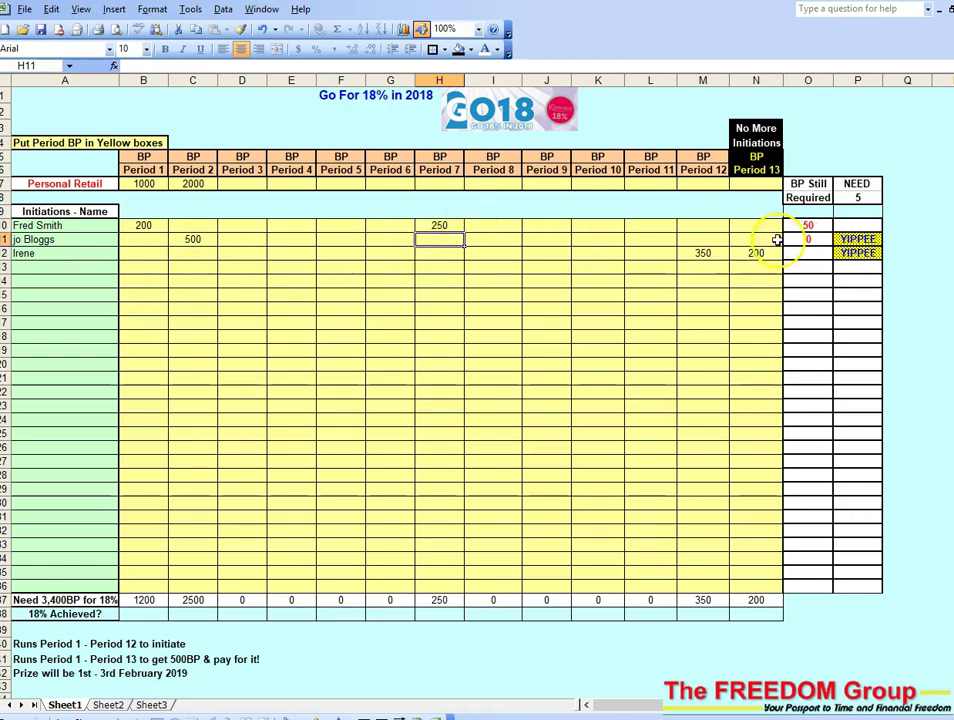
left_click(502, 227)
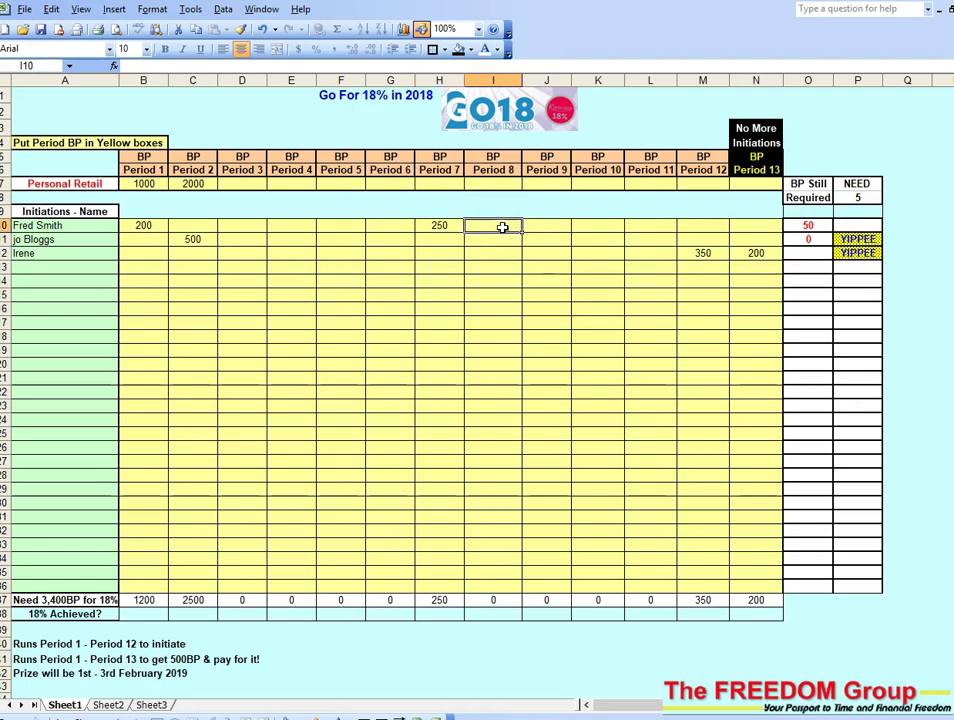
type("200")
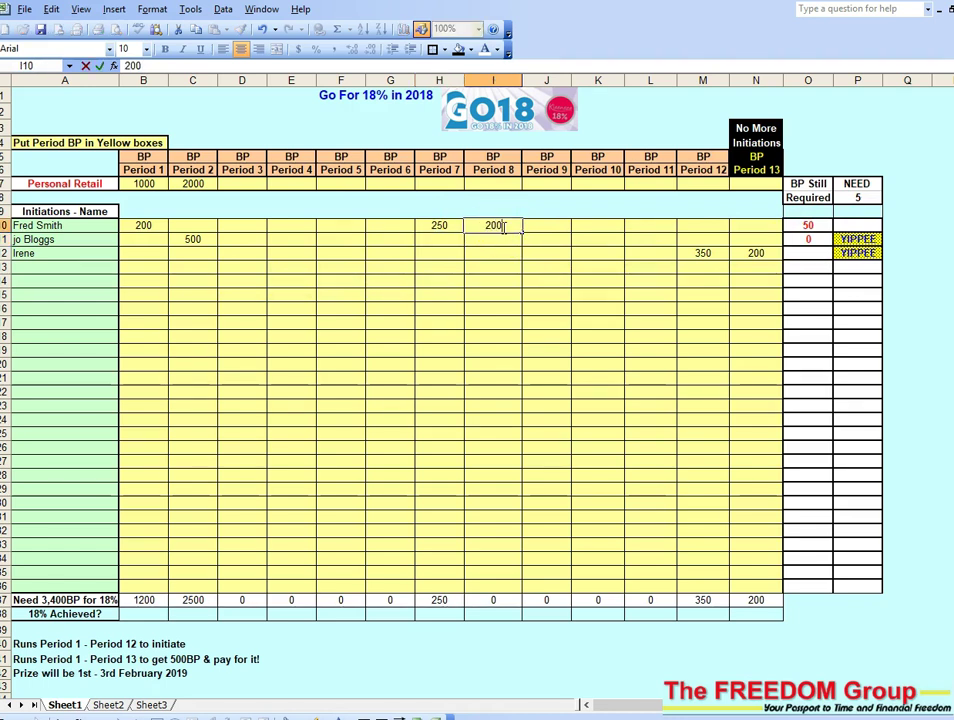
key("Return")
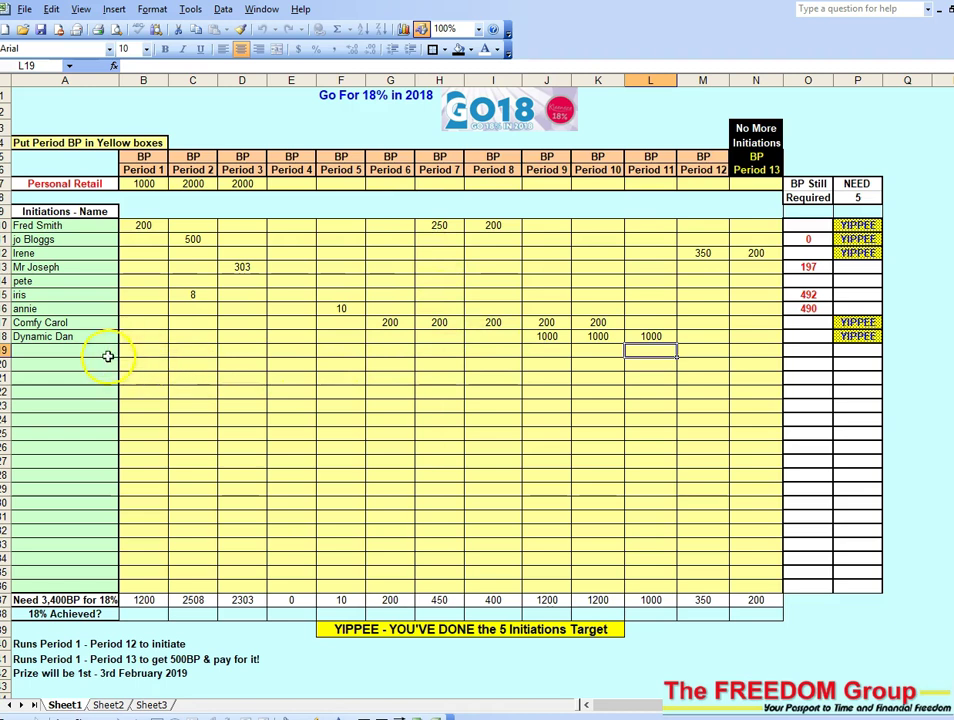
Enter 1000 BP in H19 and correct Period 7 Personal Retail (H7) to 2000.
left_click(440, 354)
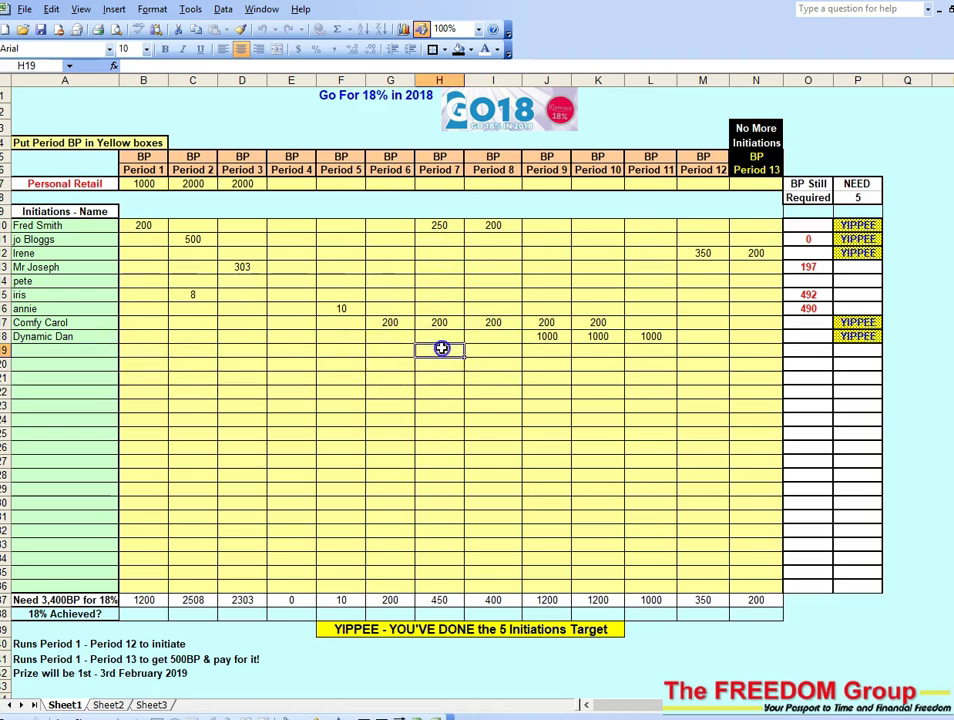
type("1000")
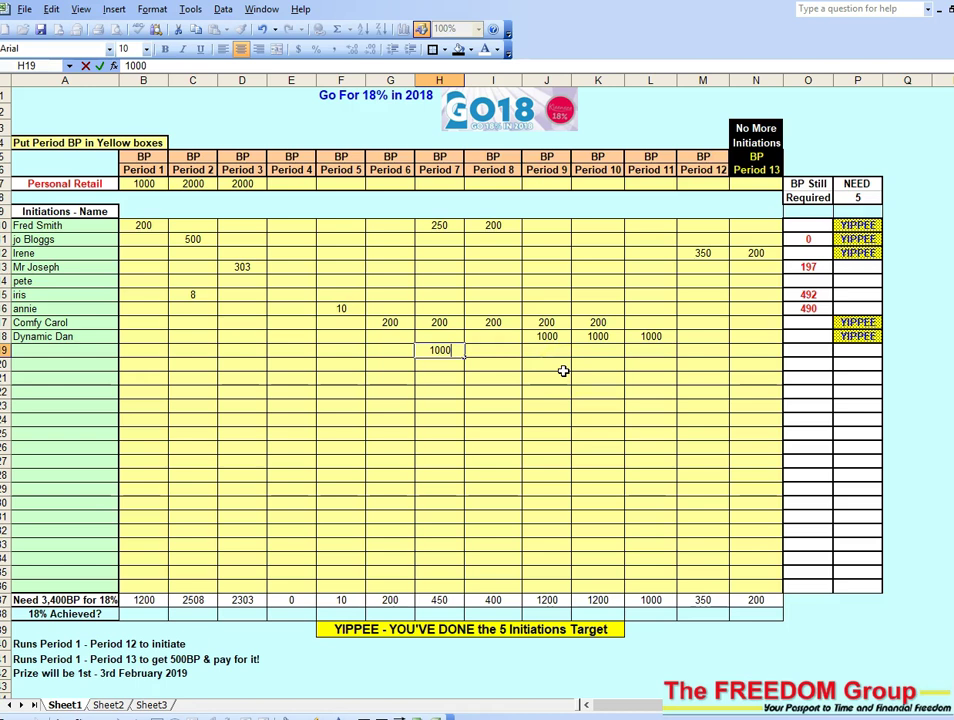
key("Return")
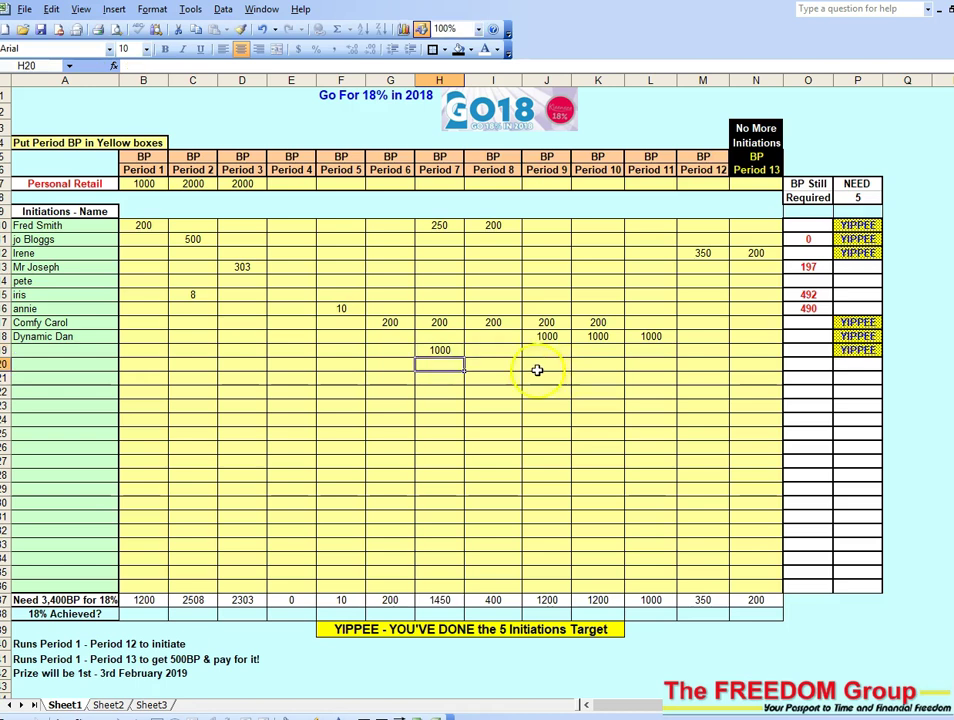
left_click(440, 184)
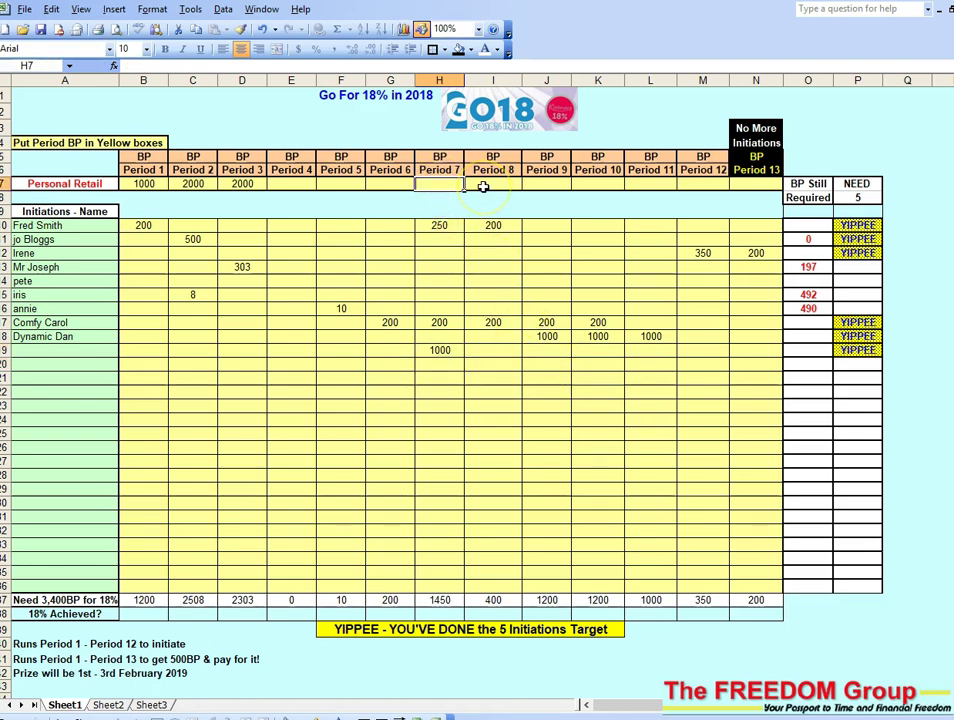
type("200")
key("Return")
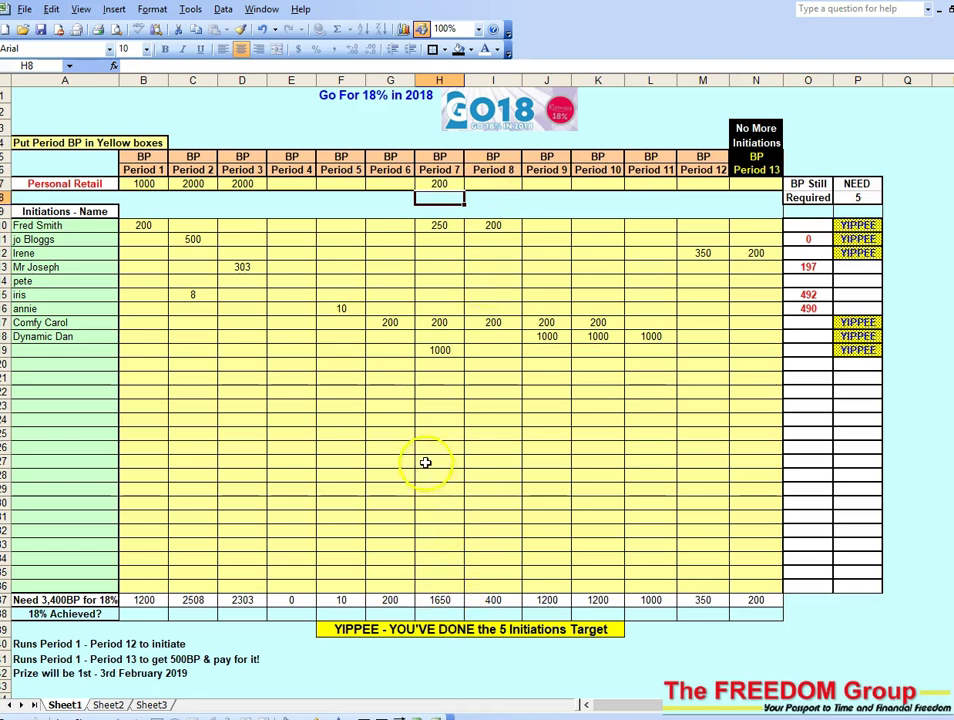
left_click(450, 184)
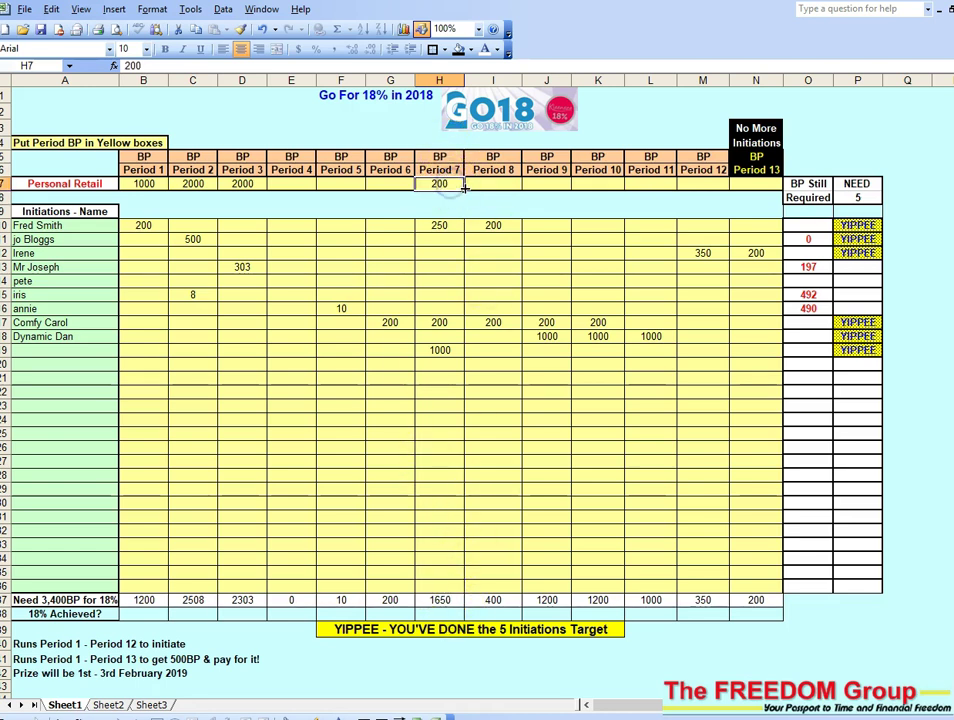
type("2")
key("Return")
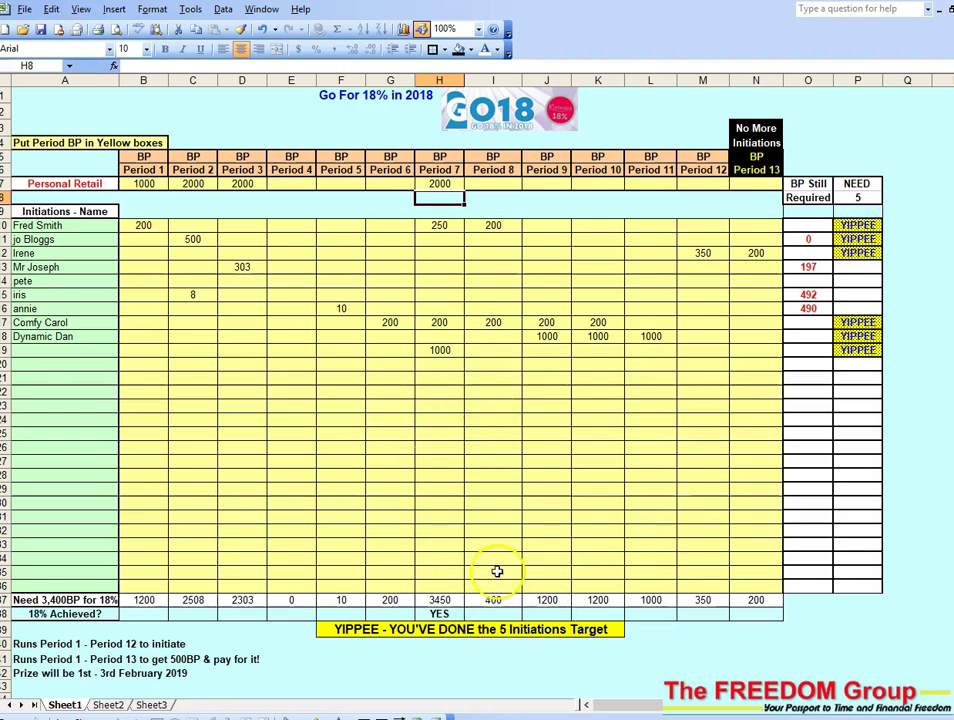
Enter 6000 BP in cells I21 through M21, Periods 8 to 12.
left_click(487, 377)
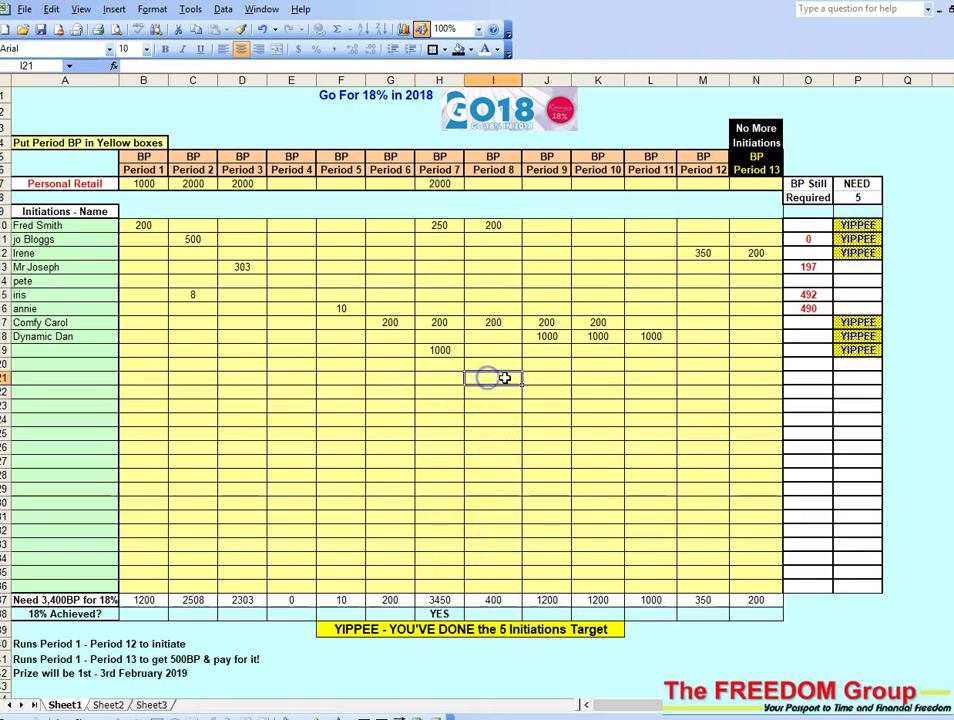
type("6000")
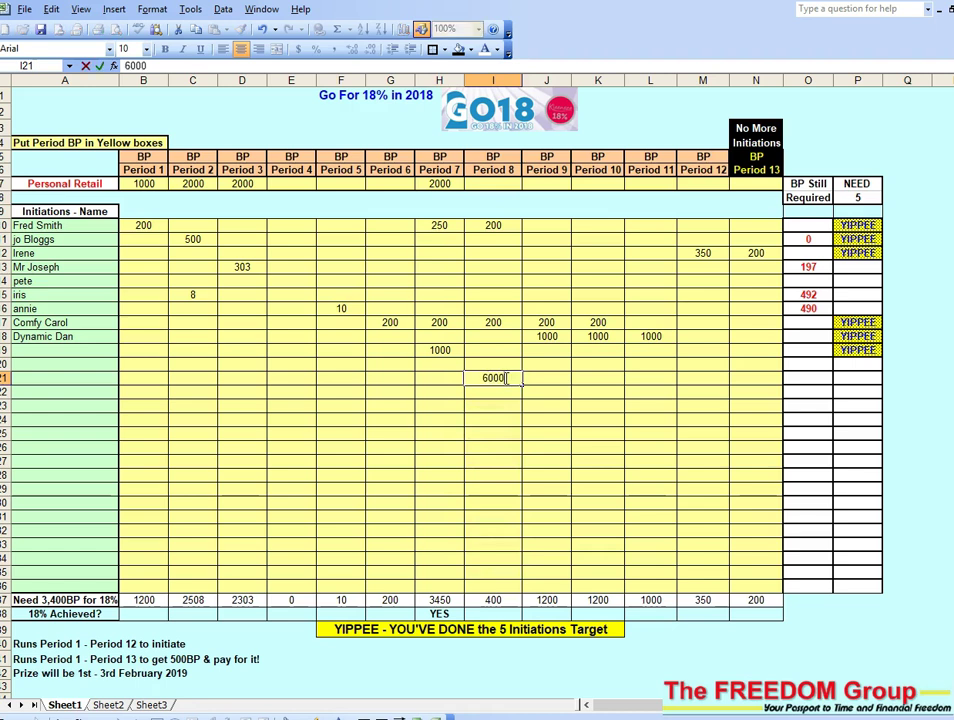
key("Return")
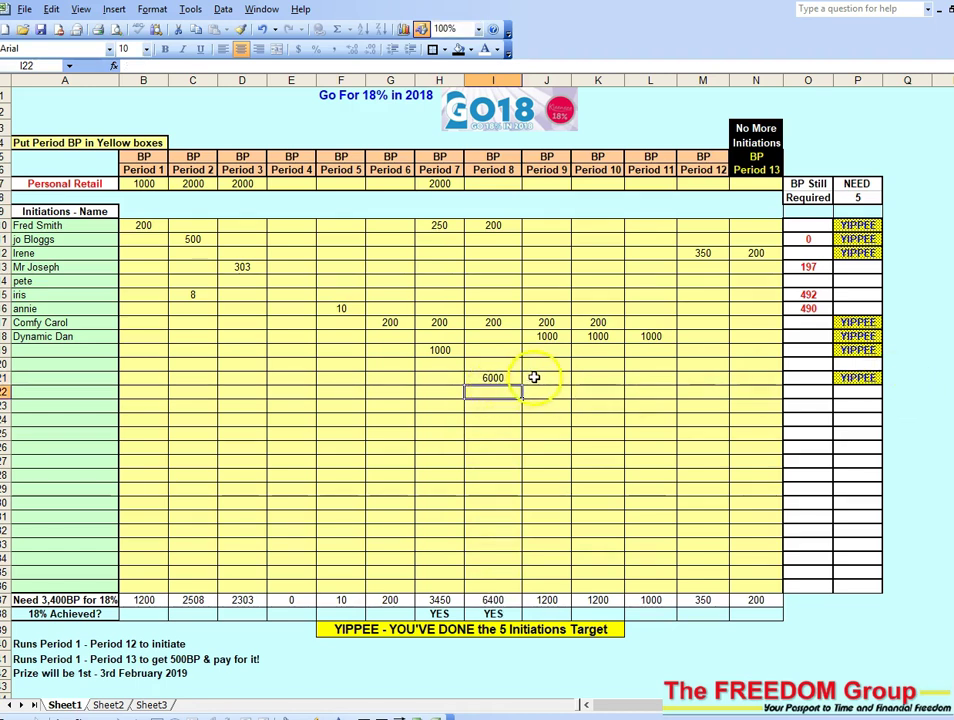
left_click(534, 377)
type("6000")
key("Return")
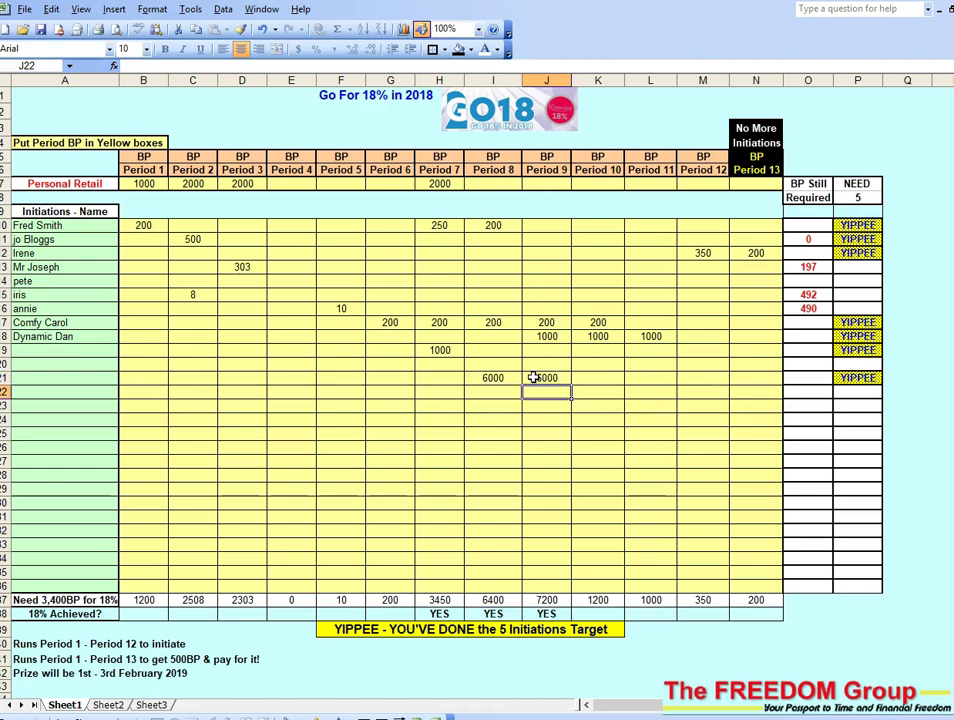
left_click(589, 380)
type("6")
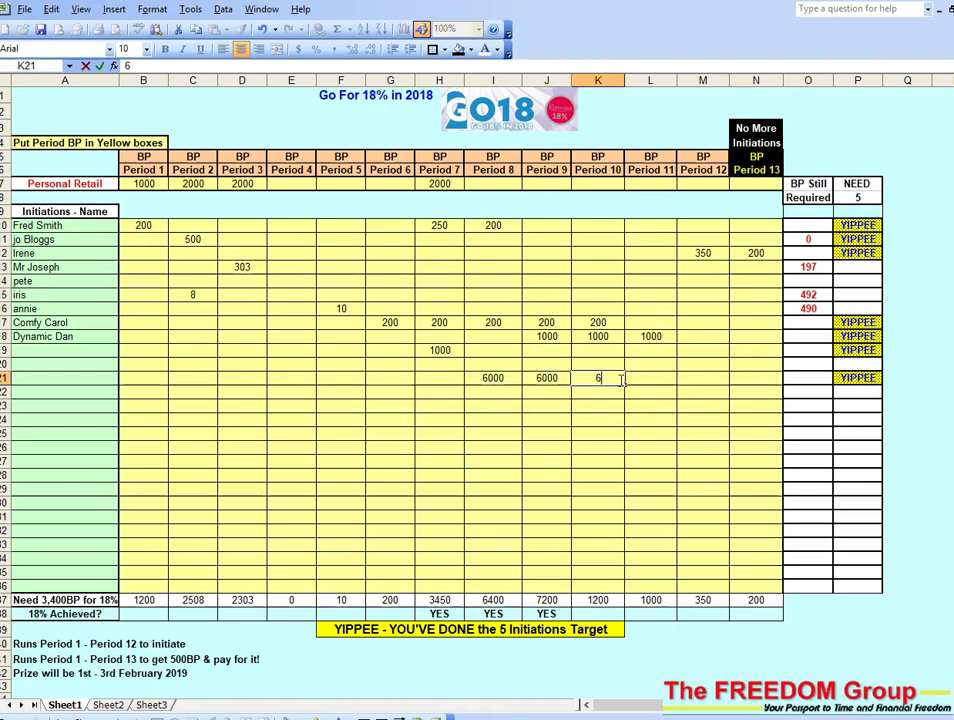
type("000")
key("Return")
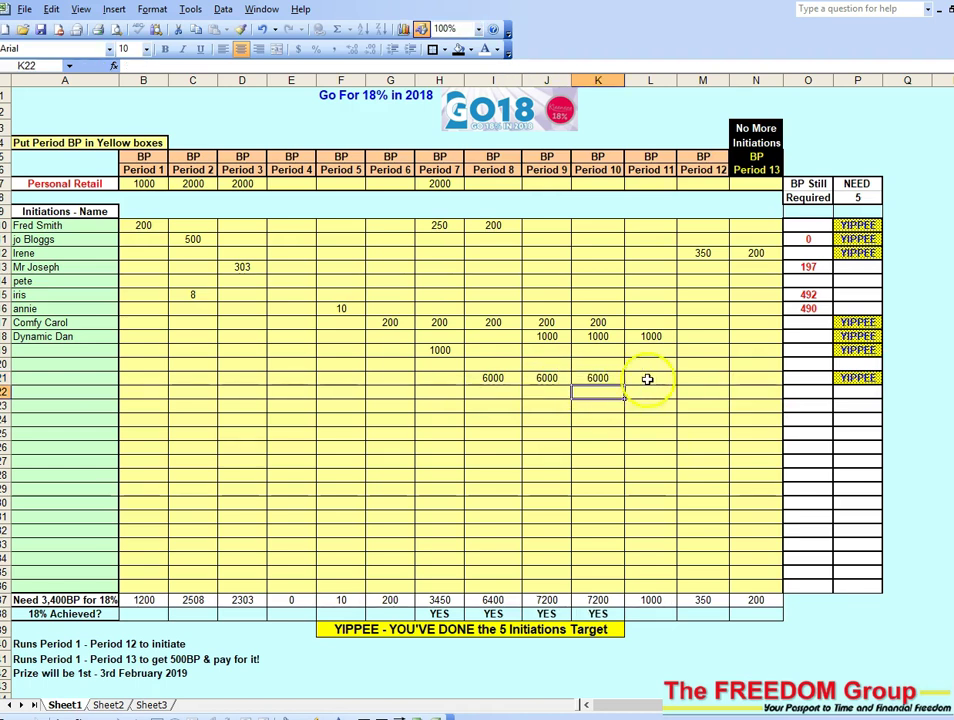
left_click(647, 379)
type("6000")
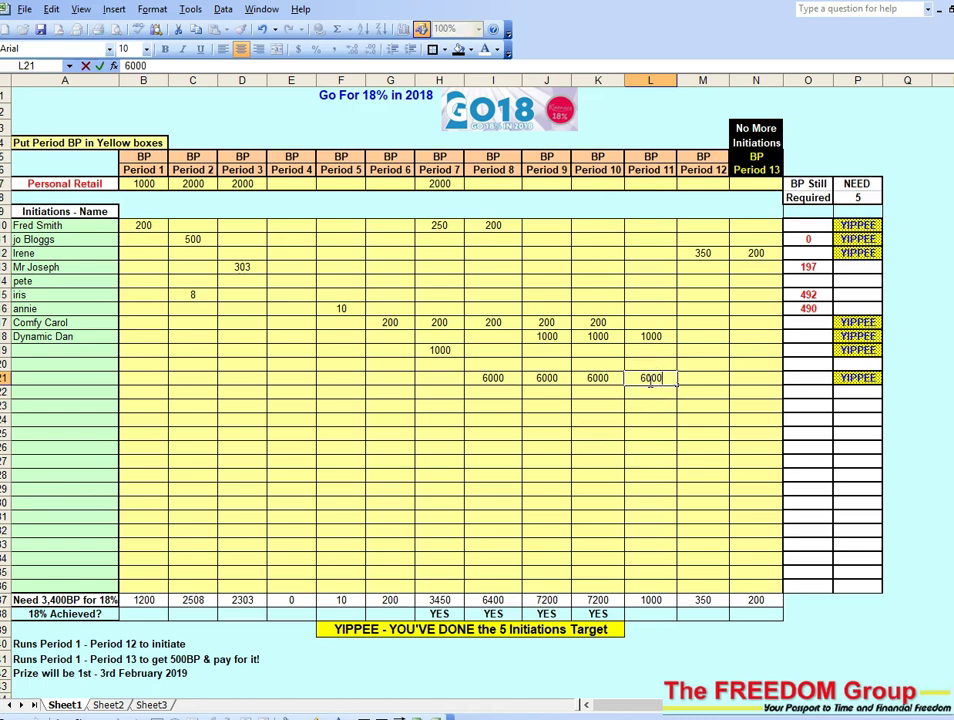
key("Return")
left_click(711, 378)
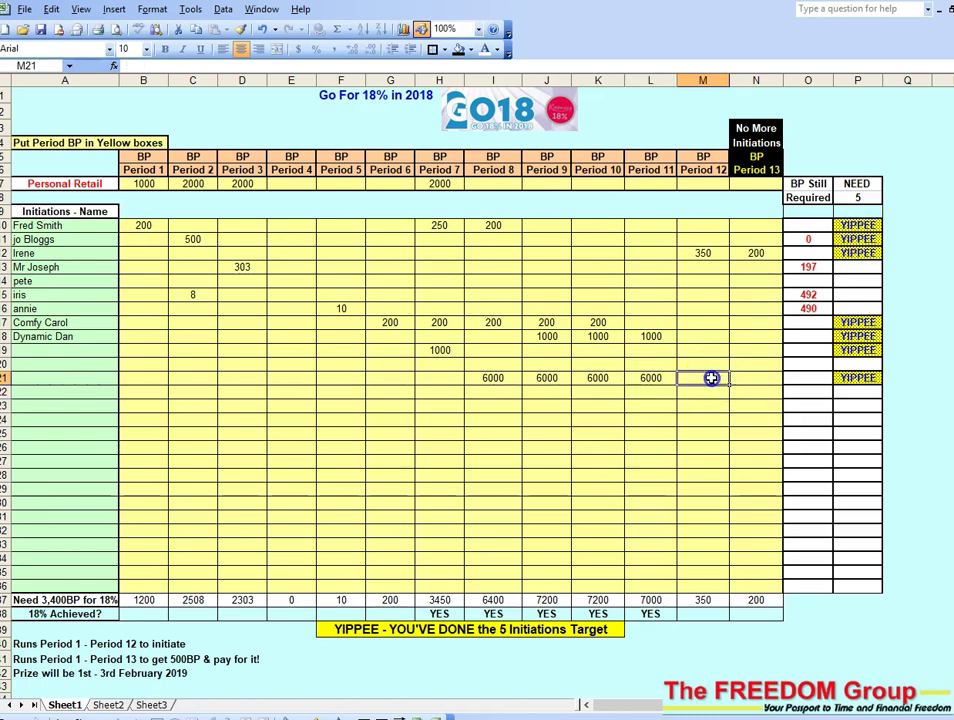
type("6000")
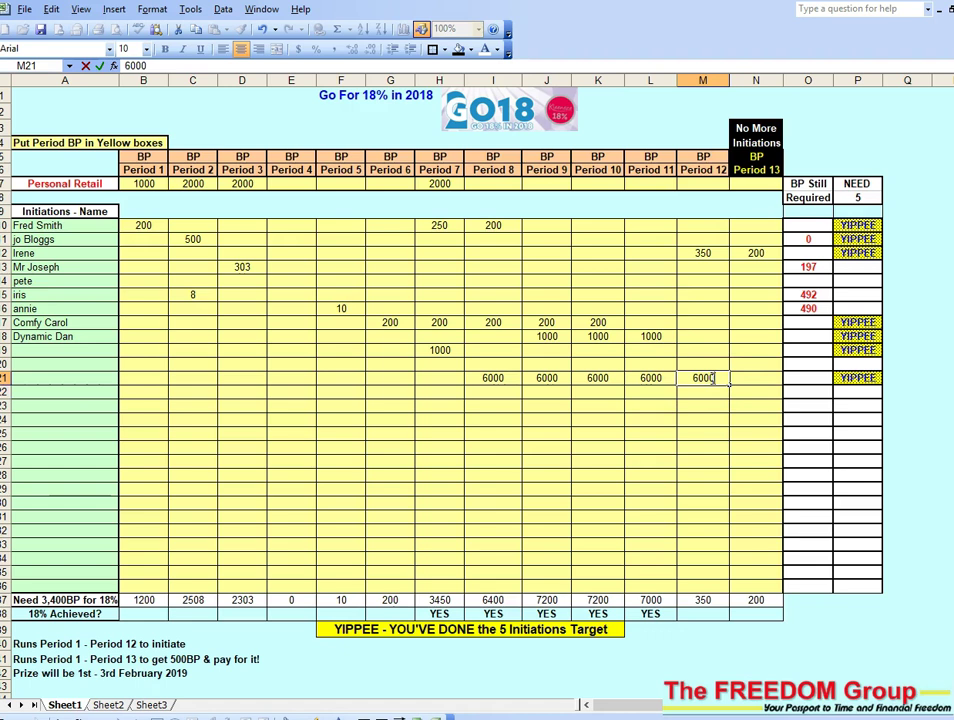
key("Return")
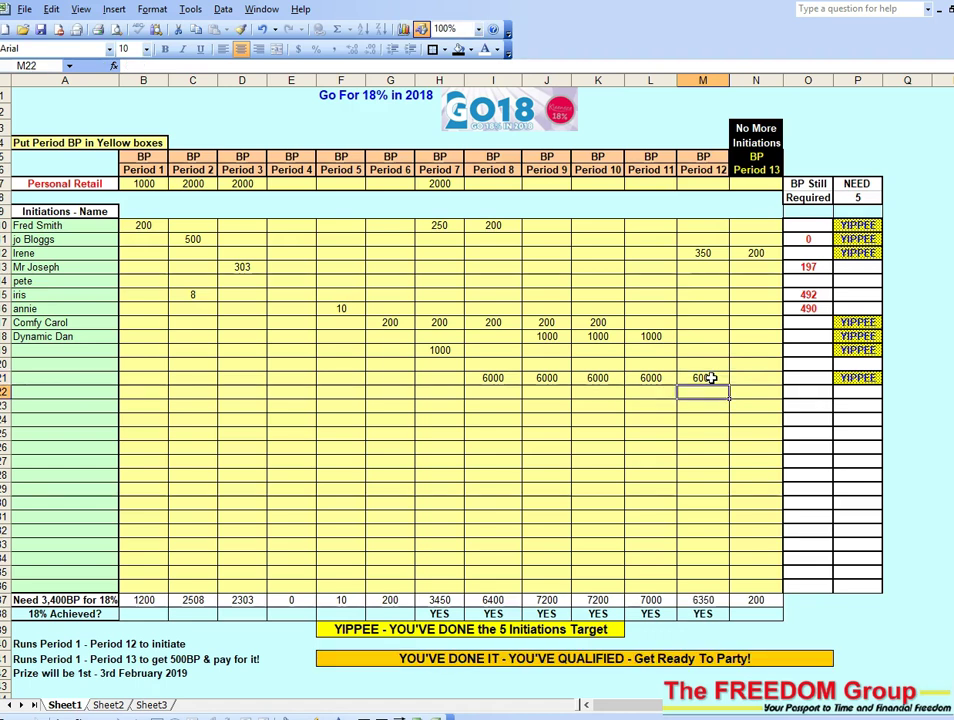